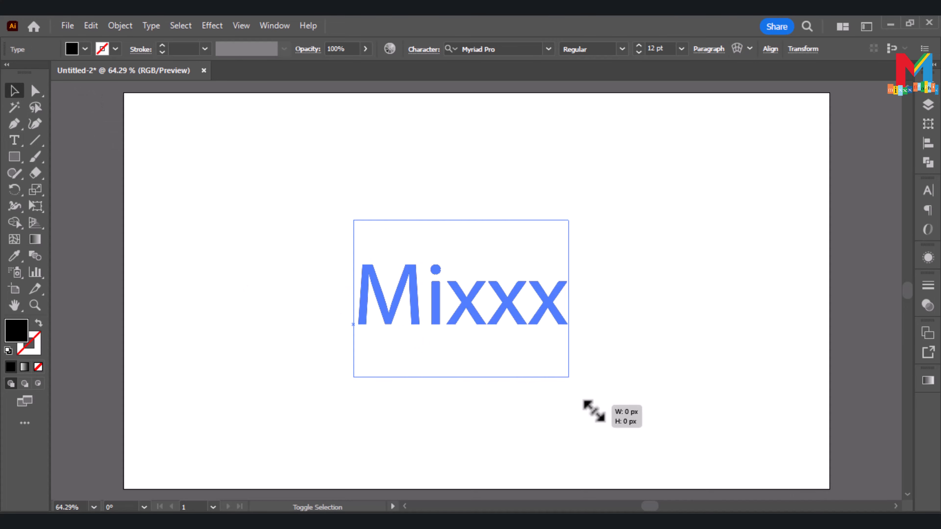
- Enlarge the Mixxx text to about 429 pt, set its font to Cortado and centre it on the artboard
left_click_drag(511, 249, 508, 152)
left_click_drag(454, 248, 416, 263)
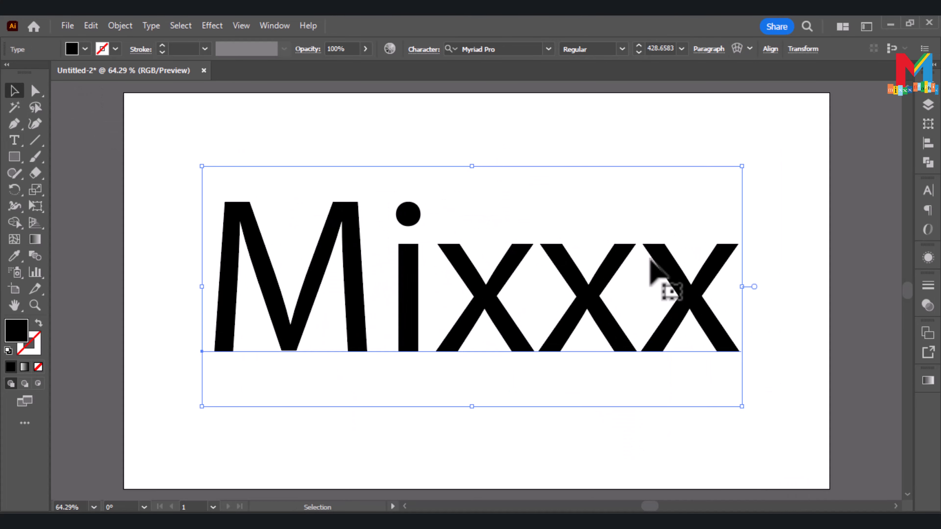
left_click(548, 49)
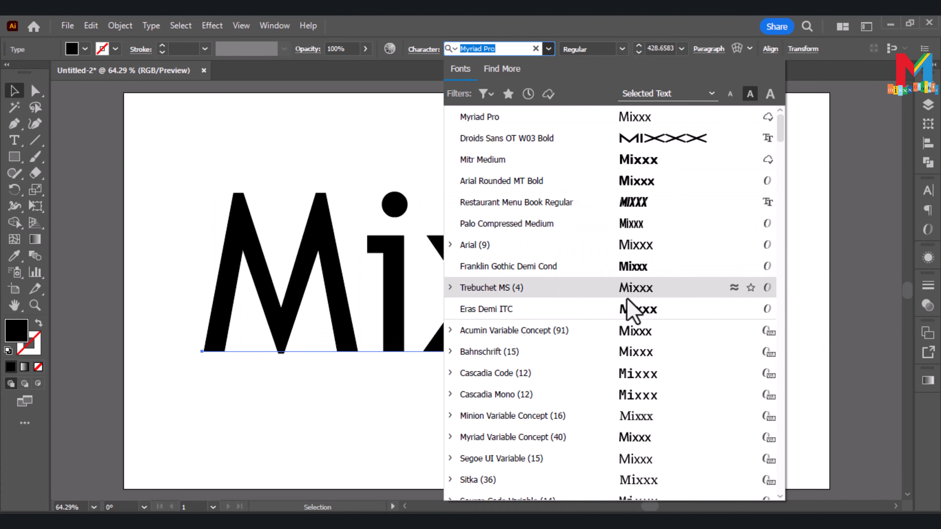
scroll(626, 361, "down", 10)
left_click(643, 415)
left_click_drag(551, 357, 615, 343)
- Convert the Mixxx text to outlines and ungroup it into separate letters
right_click(469, 333)
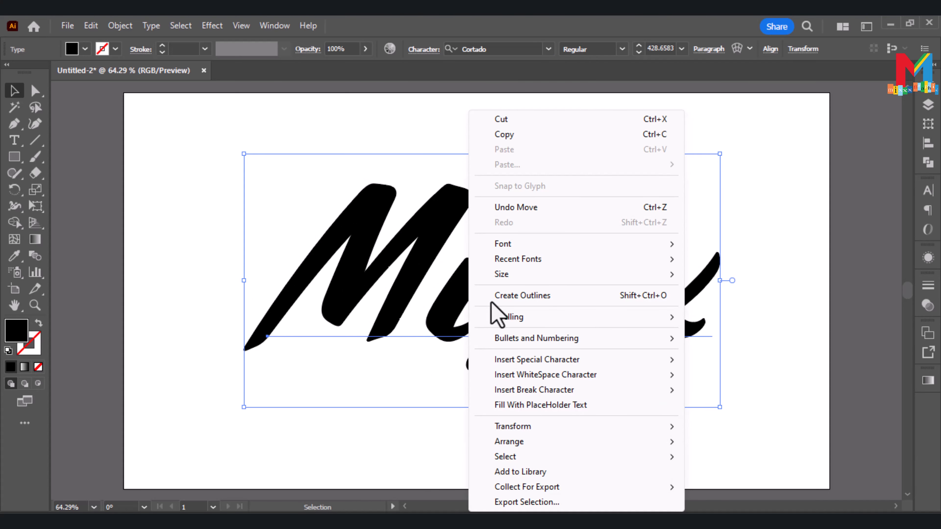
left_click(523, 296)
right_click(482, 312)
left_click(523, 363)
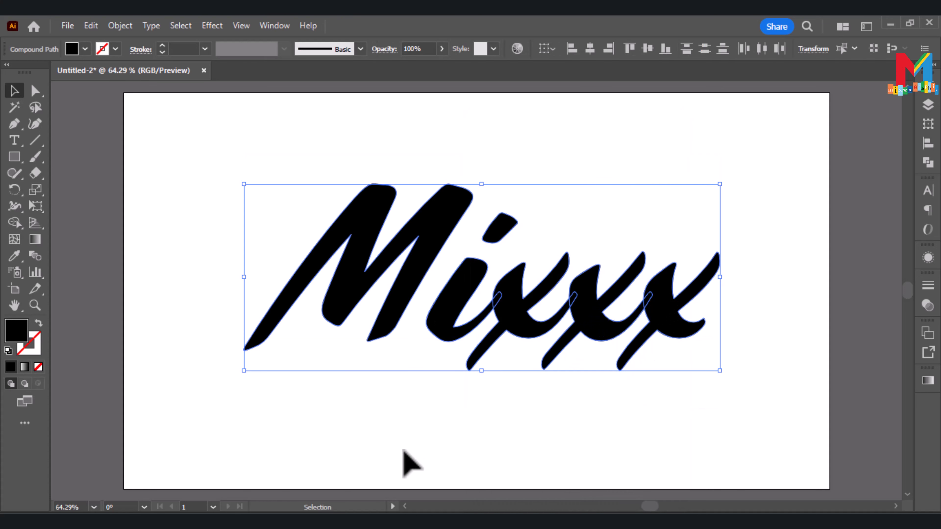
- Fill the letter M with red
left_click(342, 311)
left_click(356, 315)
left_click(85, 49)
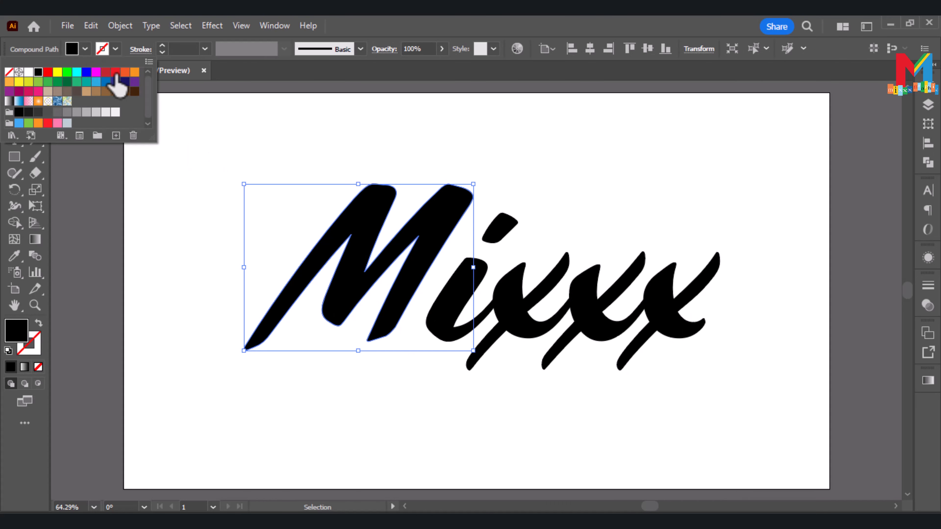
left_click(48, 123)
left_click(477, 414)
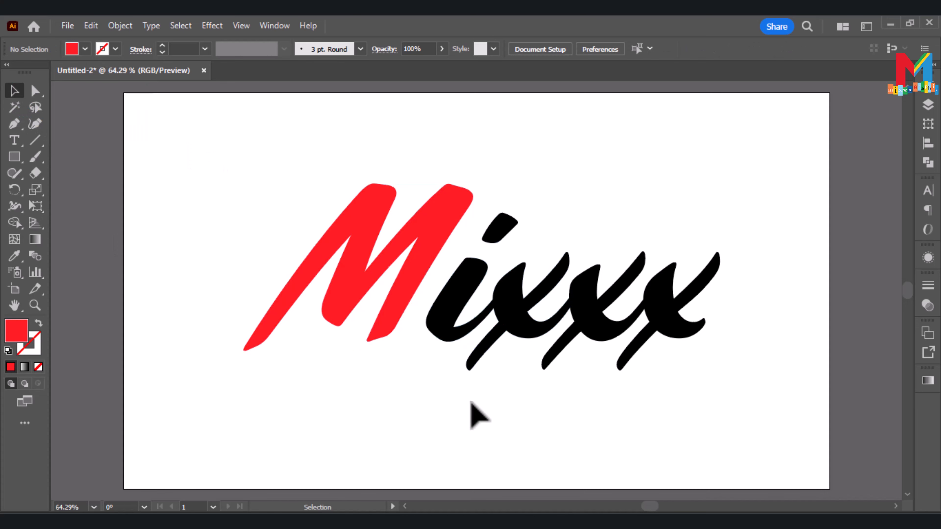
- Fill the letter i with green
left_click(456, 293)
left_click(85, 49)
left_click(48, 81)
left_click(294, 317)
- Fill the first x with the custom blue 2186EA
left_click(513, 318)
left_click(85, 49)
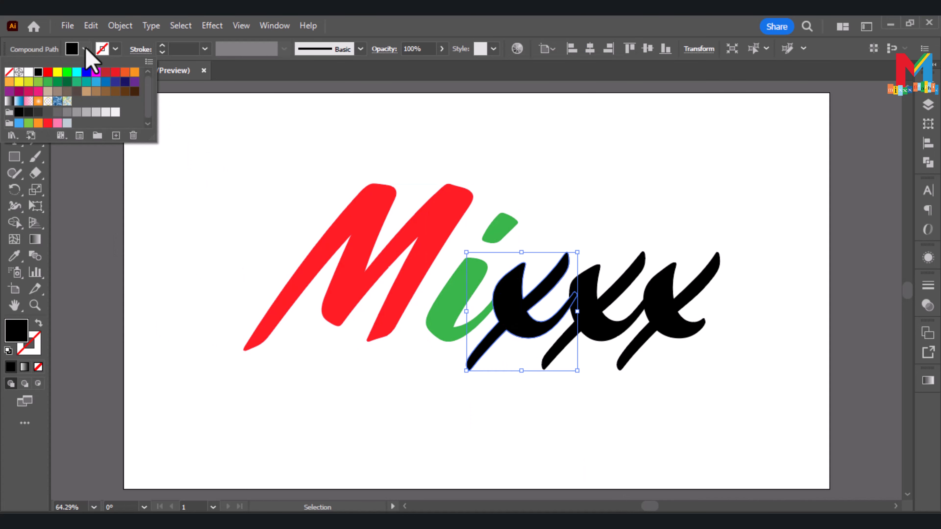
left_click(96, 82)
double_click(15, 331)
left_click(600, 145)
left_click(554, 84)
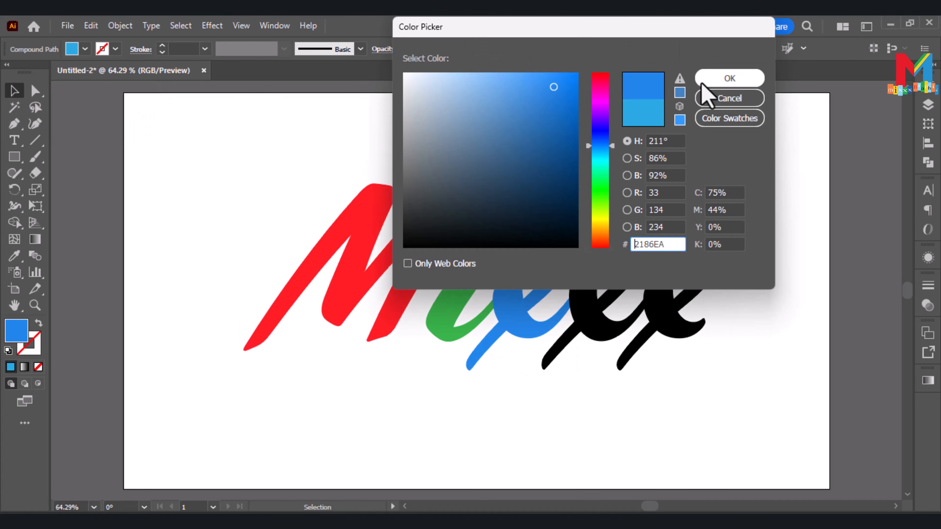
left_click(729, 78)
- Fill the middle x with yellow
left_click(598, 333)
left_click(85, 49)
left_click(58, 72)
left_click(220, 389)
- Fill the last x with purple
left_click(668, 320)
left_click(86, 49)
left_click(134, 81)
left_click(207, 312)
- Put each of the five letters on its own top-level layer in place of Layer 1
key("ctrl+a")
left_click(928, 105)
left_click(907, 81)
left_click(831, 311)
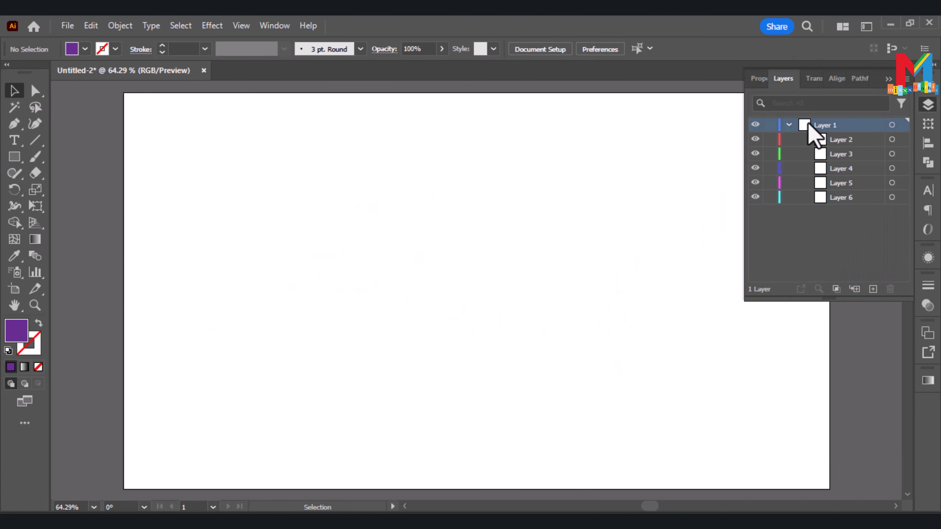
left_click_drag(833, 123, 832, 119)
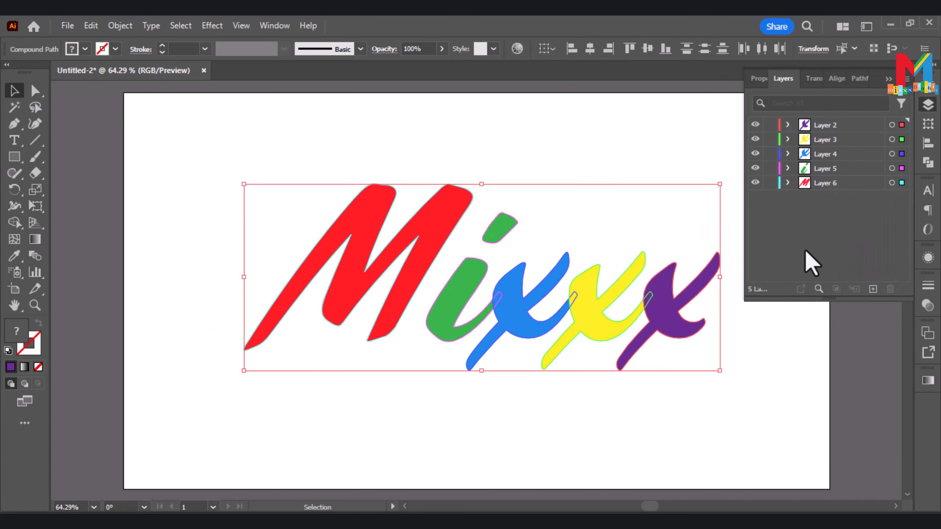
- Name the five layers after their letters, m, i, x, x and x, and reorder them to run in that sequence from m downward
double_click(828, 126)
type("x")
double_click(826, 140)
type("x")
double_click(828, 154)
type("x")
double_click(823, 170)
type("i")
double_click(822, 183)
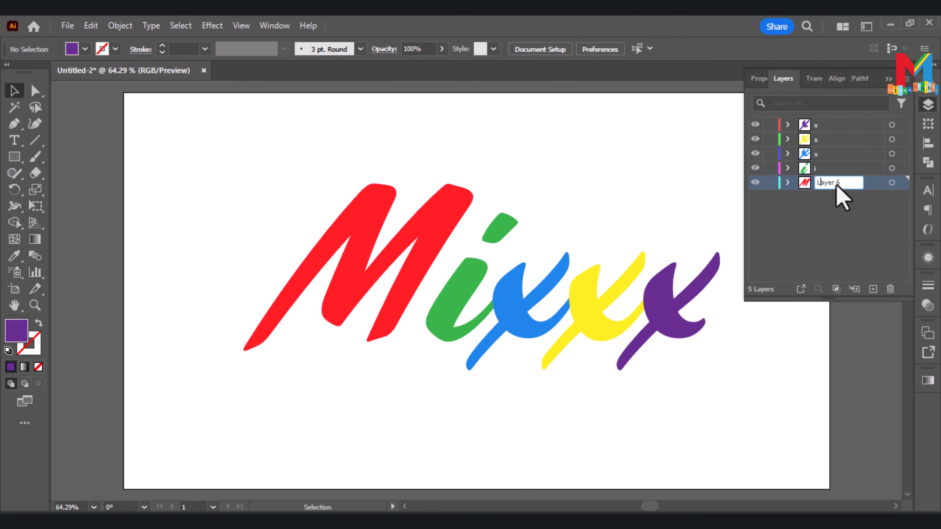
type("m")
left_click(819, 221)
left_click_drag(815, 183, 823, 119)
mouse_move(824, 182)
left_mouse_down()
mouse_move(824, 133)
mouse_move(811, 192)
left_mouse_up()
- Save the document on the computer as logo motion.ai
left_click(67, 26)
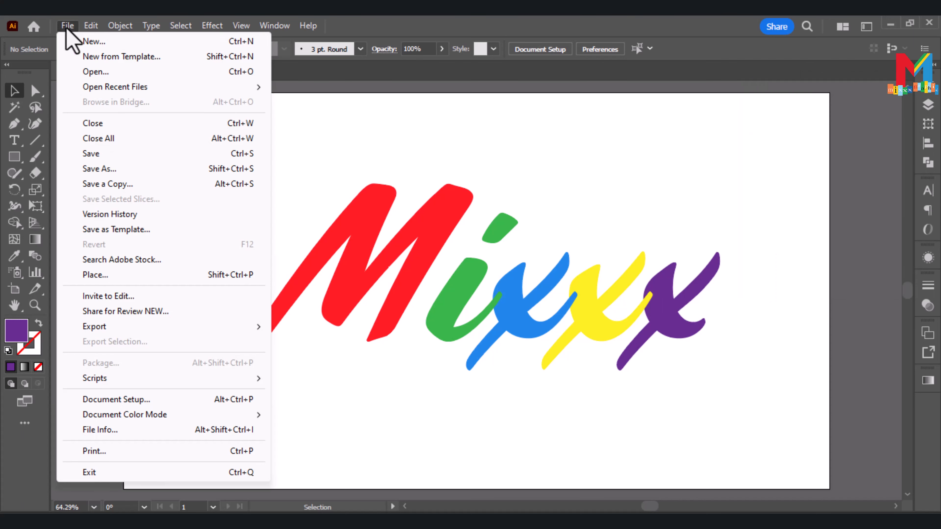
left_click(132, 173)
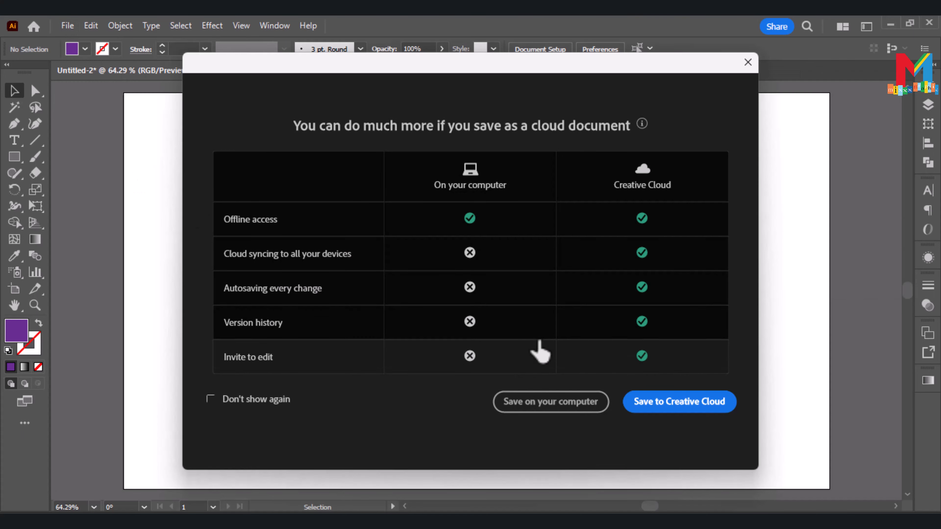
left_click(551, 402)
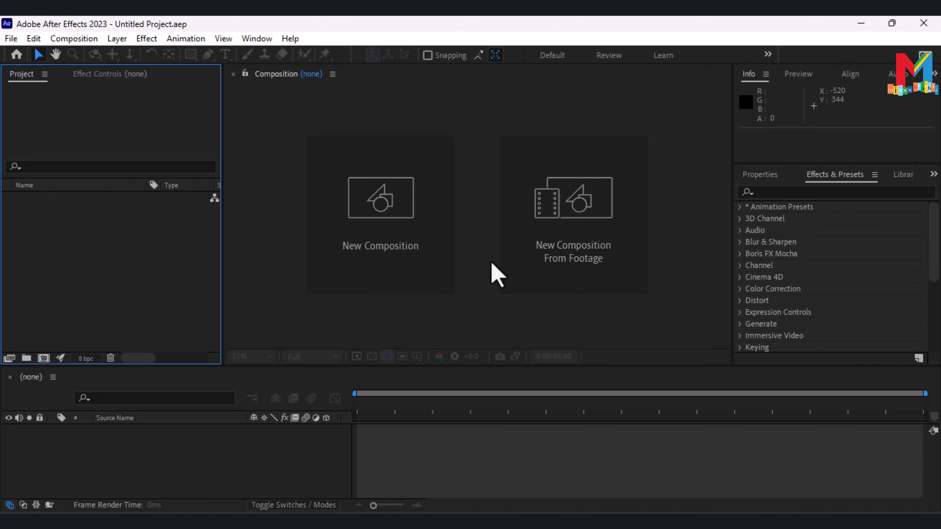
- Switch to After Effects and create a 2050 × 1290 px composition at 29.97 fps lasting 8 seconds
left_click(405, 227)
left_click_drag(363, 182, 410, 183)
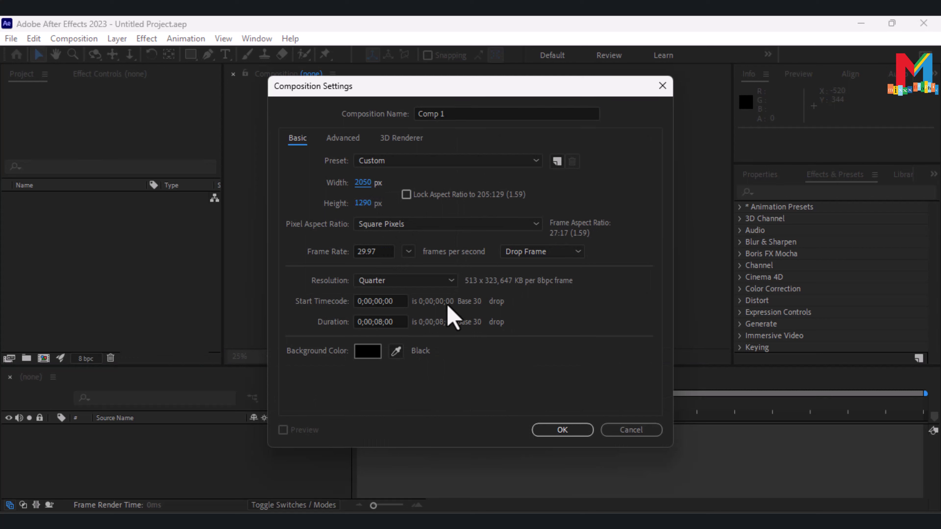
left_click(547, 431)
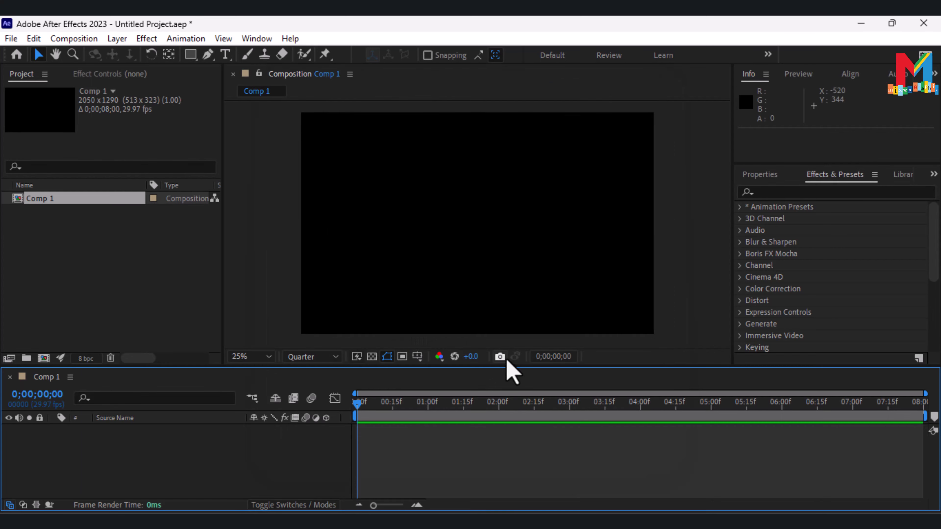
- Import logo motion.ai from the Desktop's motion logo folder as a Composition with Layer Size footage dimensions
double_click(143, 299)
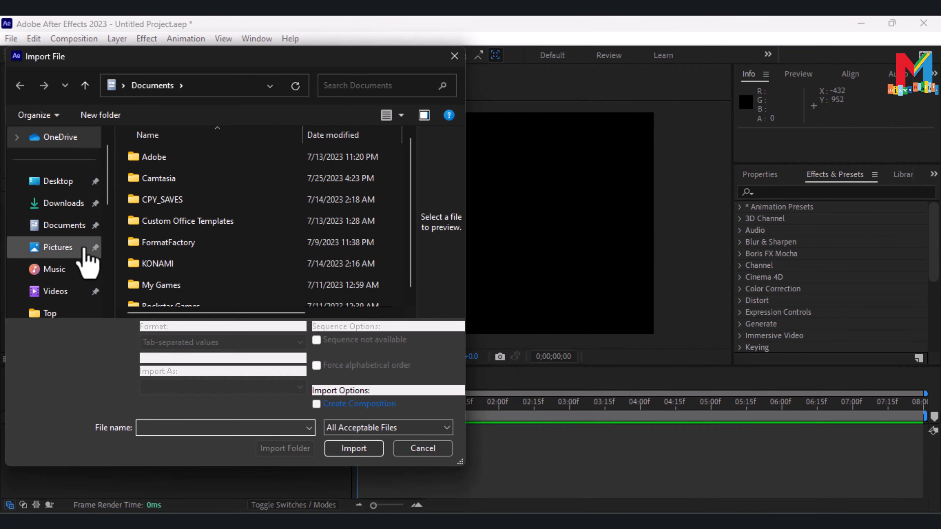
left_click(58, 180)
double_click(267, 259)
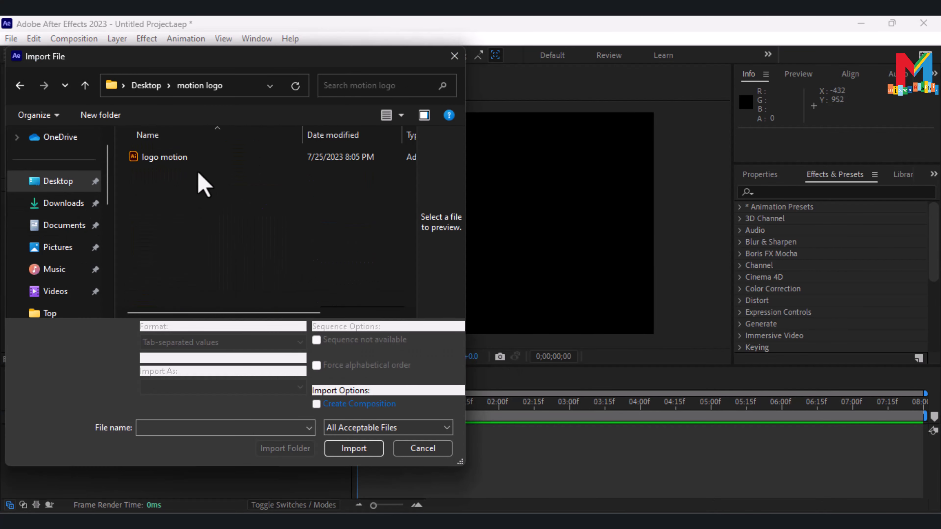
double_click(174, 157)
left_click(482, 216)
left_click(489, 246)
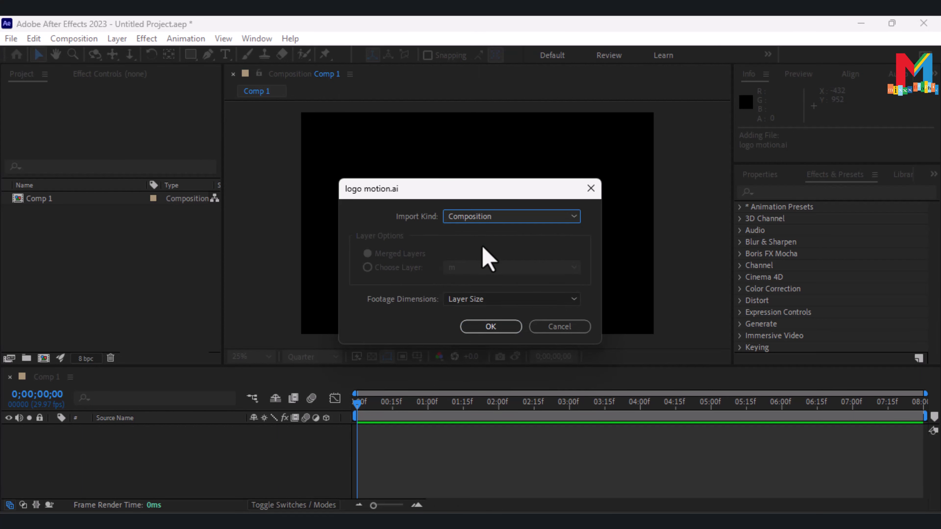
left_click(491, 326)
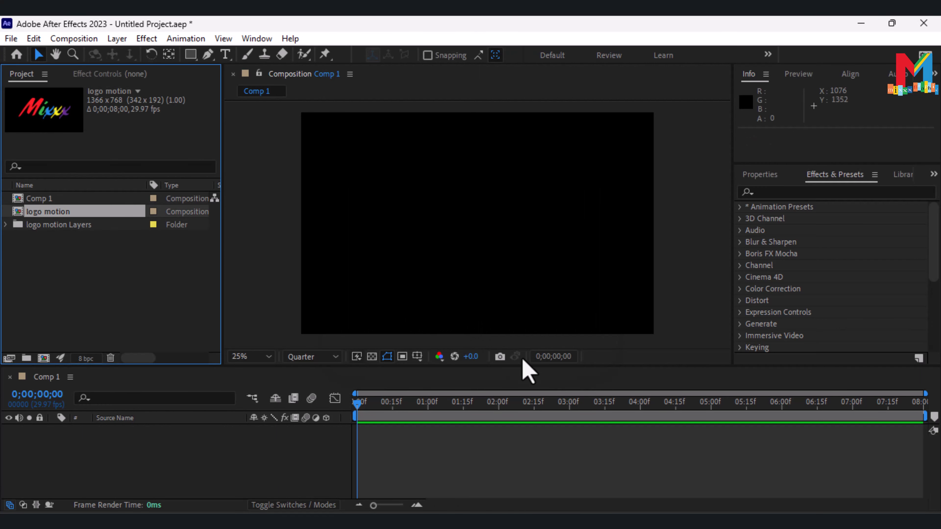
- Open the logo motion composition and move all five letters together by about -12 px horizontally and -46 px vertically
double_click(68, 214)
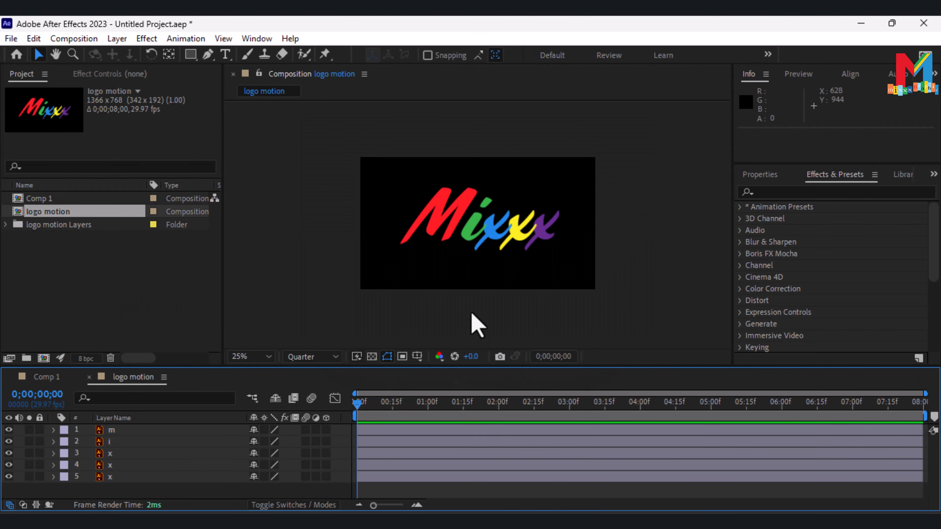
scroll(471, 309, "up", 2)
left_click(477, 243)
left_click(484, 300)
left_click(512, 251)
left_click(516, 306)
left_click_drag(666, 169, 370, 288)
left_click_drag(392, 241, 389, 225)
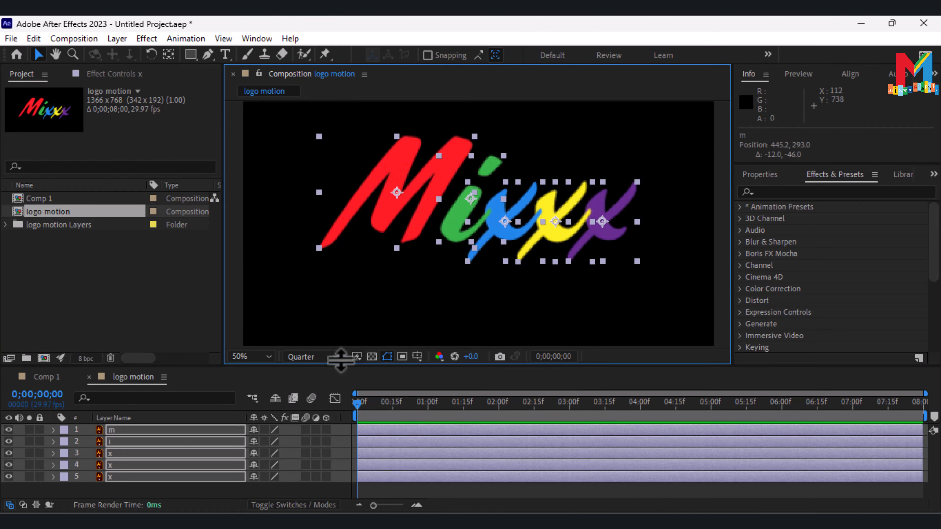
- Enlarge the timeline area and create shape layers from the five vector letter layers
left_click_drag(341, 359, 341, 315)
right_click(158, 406)
left_click(326, 429)
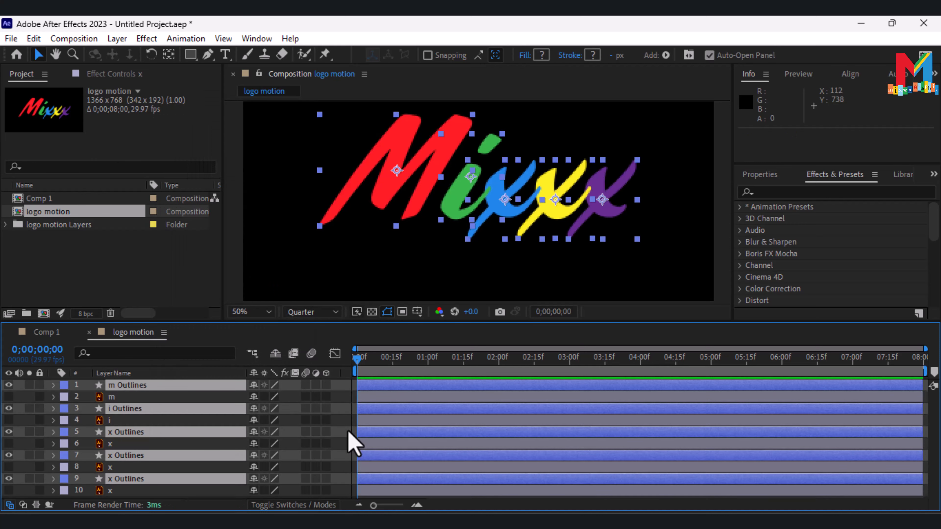
- Delete the five original Illustrator layers m, i, x, x and x, keeping the outline shape layers
left_click(141, 397)
left_click(111, 420, "ctrl")
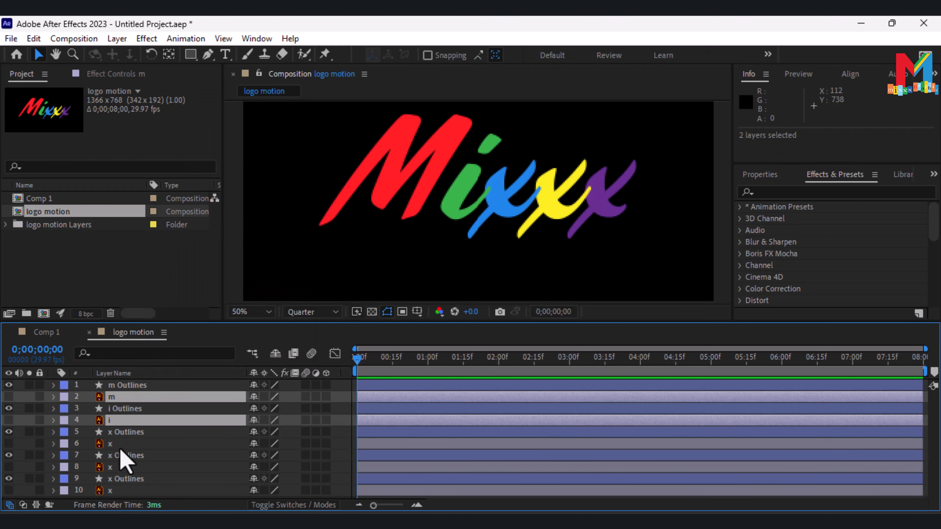
left_click(116, 443, "ctrl")
left_click(111, 467, "ctrl")
left_click(105, 491, "ctrl")
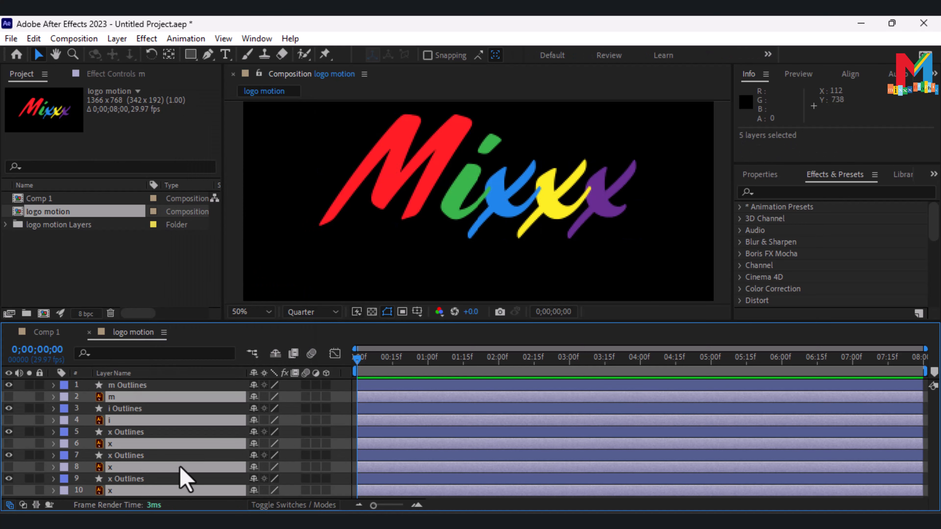
key("Delete")
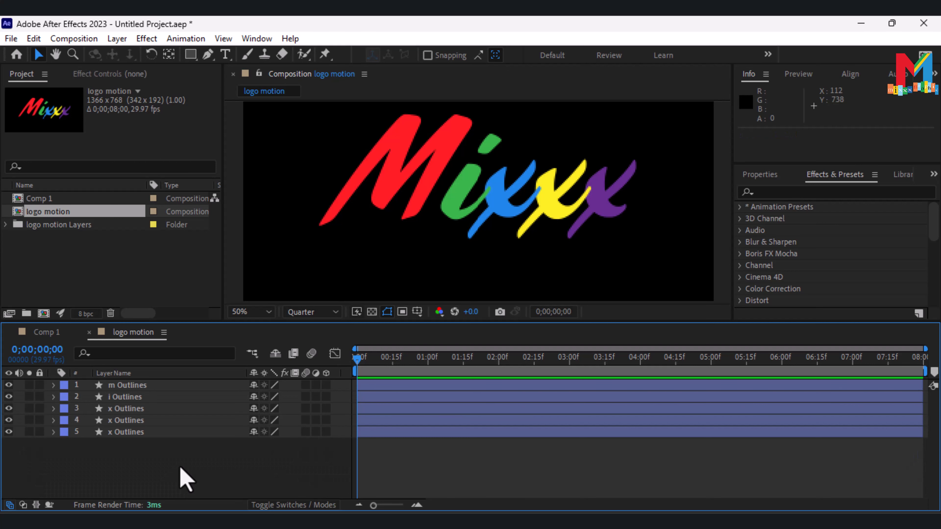
- Auto-trace all five outline layers on the current frame using the Alpha channel and a 1 px tolerance
left_click_drag(171, 463, 87, 368)
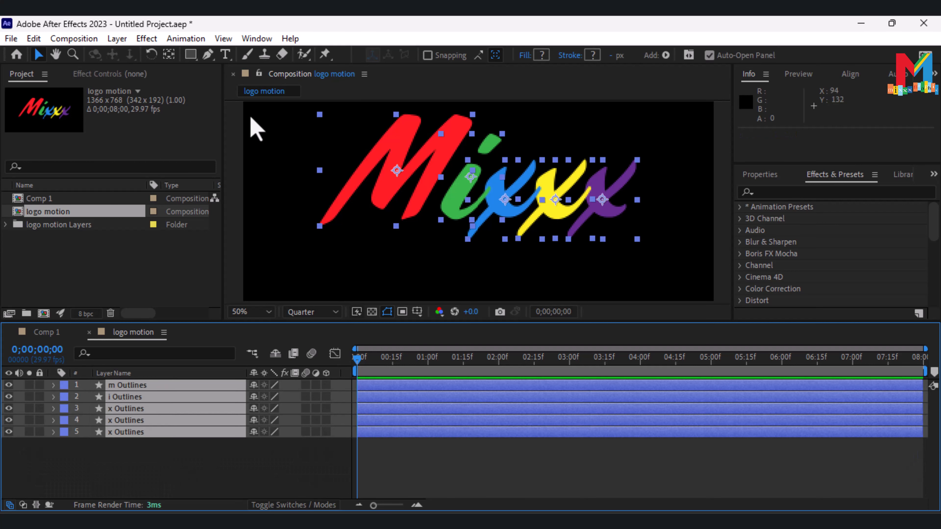
left_click(117, 38)
left_click(152, 486)
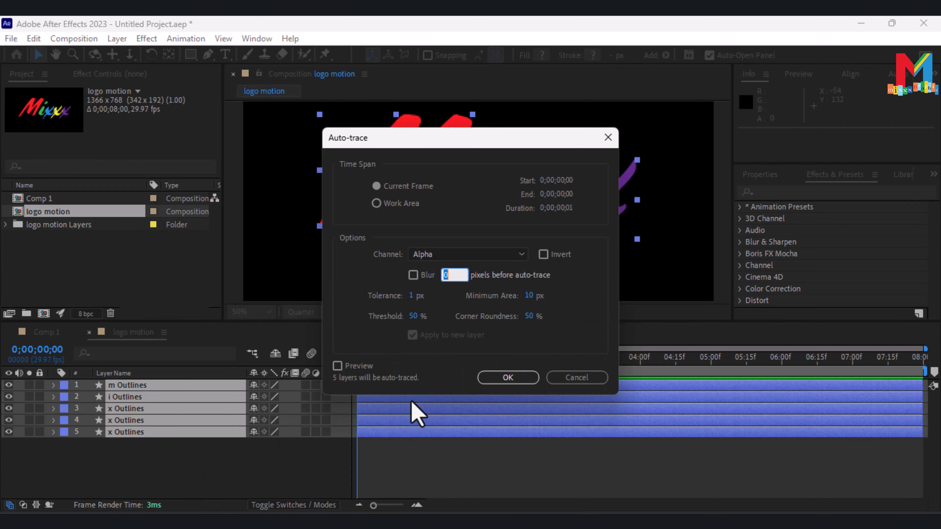
left_click(506, 378)
- Delete the five shape outline layers beneath the auto-traced layers
left_click(164, 447)
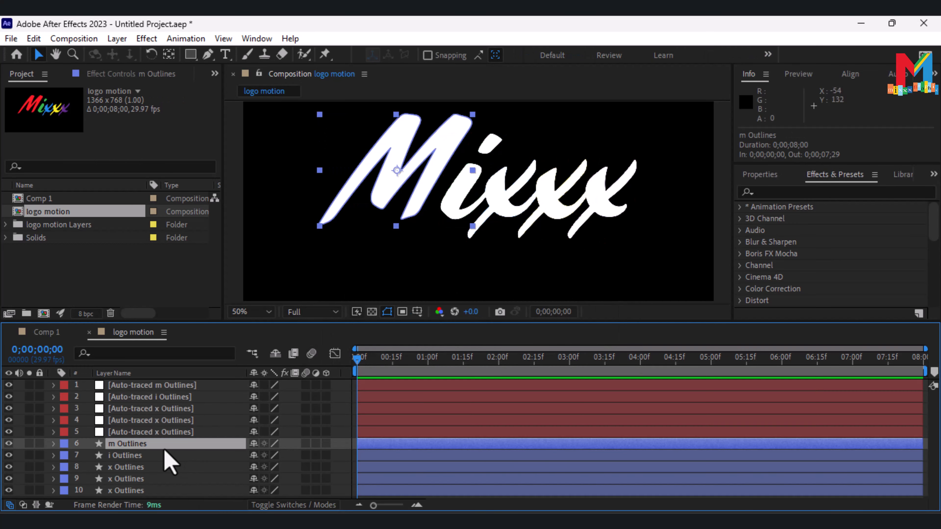
left_click(155, 491, "shift")
key("Delete")
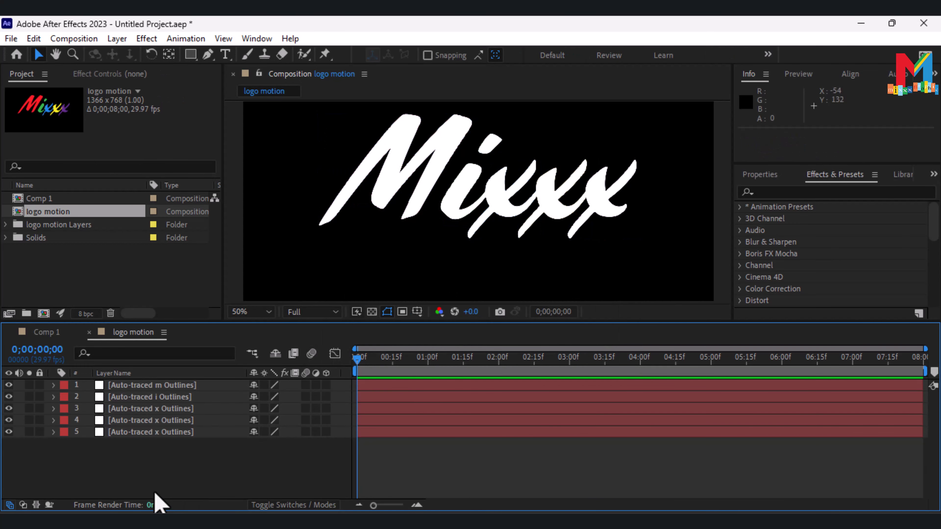
- Rename the auto-traced m Outlines layer as m
left_click(149, 386)
right_click(140, 389)
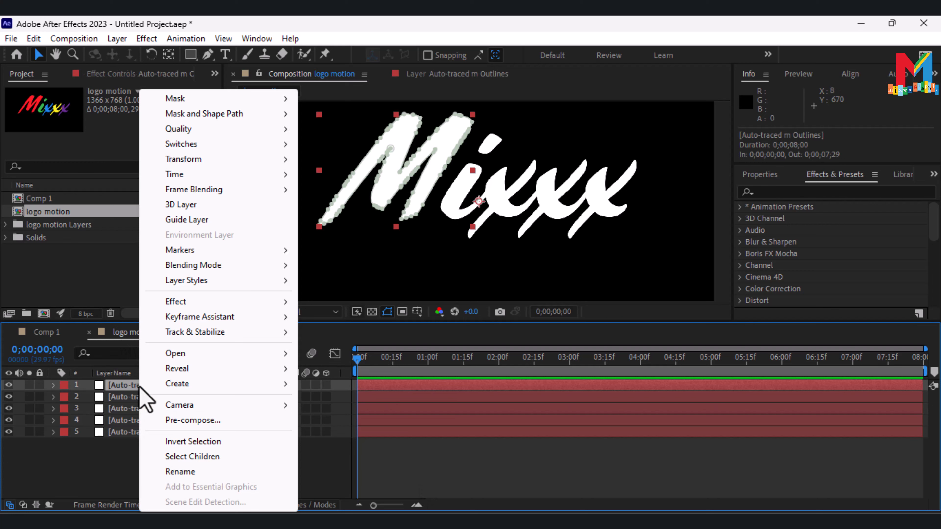
left_click(188, 474)
type("s")
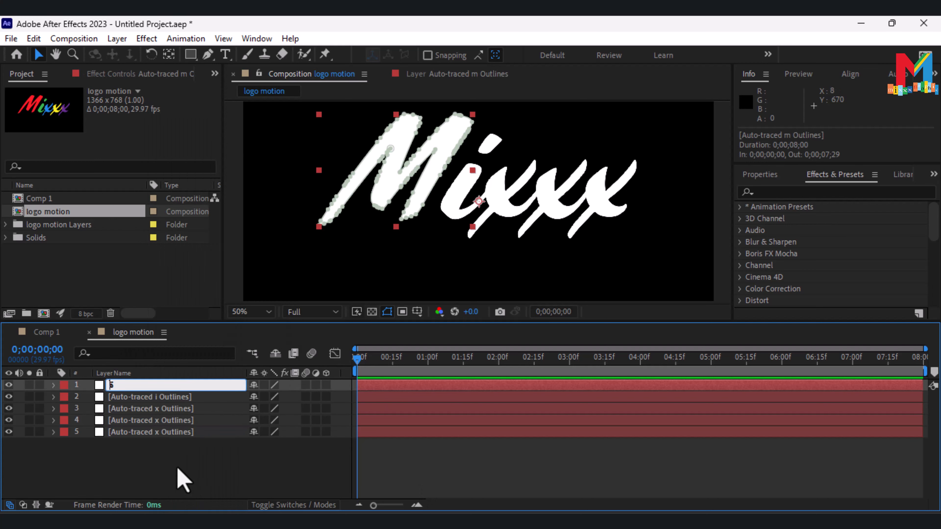
type("m")
left_click(182, 480)
- Rename the auto-traced i Outlines layer as i
right_click(167, 397)
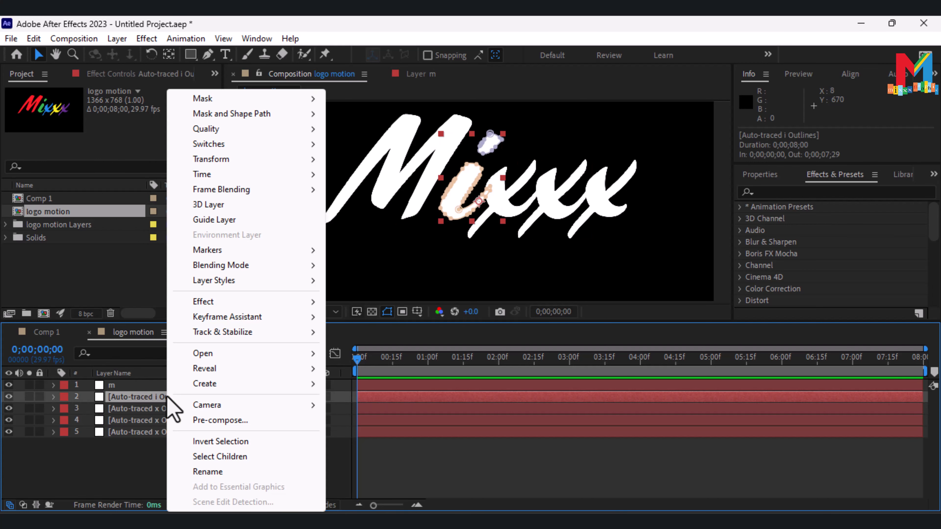
left_click(200, 471)
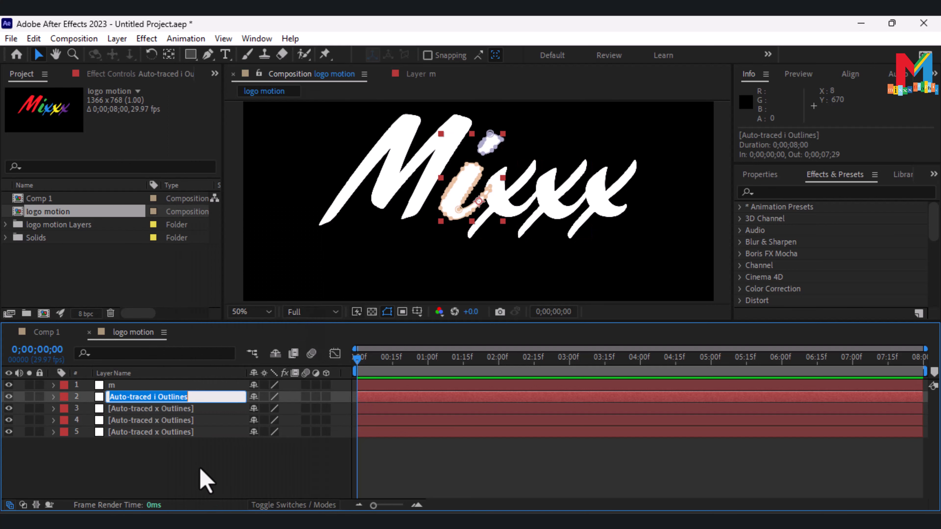
type("i")
left_click(184, 478)
- Rename the first auto-traced x Outlines layer, directly below the i layer, as x
left_click(154, 410)
right_click(154, 409)
left_click(189, 478)
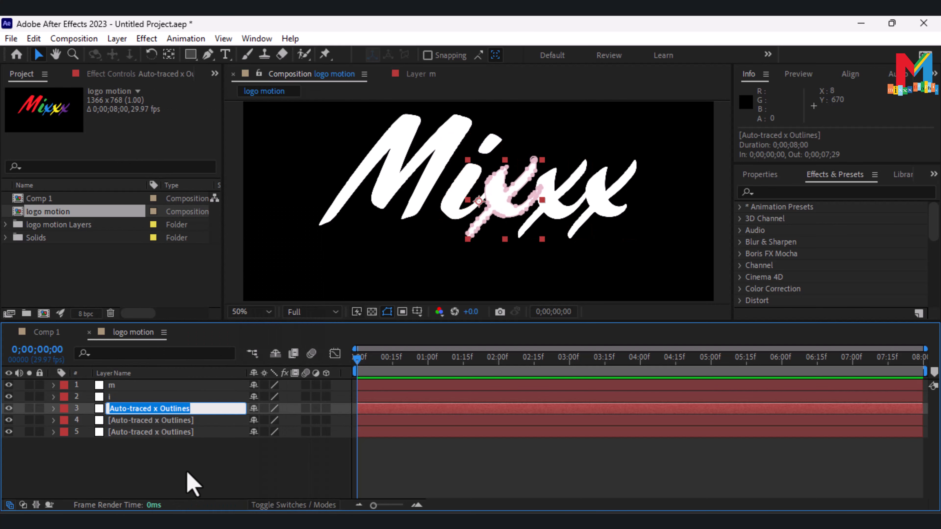
type("x")
left_click(187, 480)
- Rename the second auto-traced x Outlines layer, fourth in the layer stack, as x
left_click(156, 423)
right_click(155, 422)
left_click(187, 472)
type("x")
left_click(186, 480)
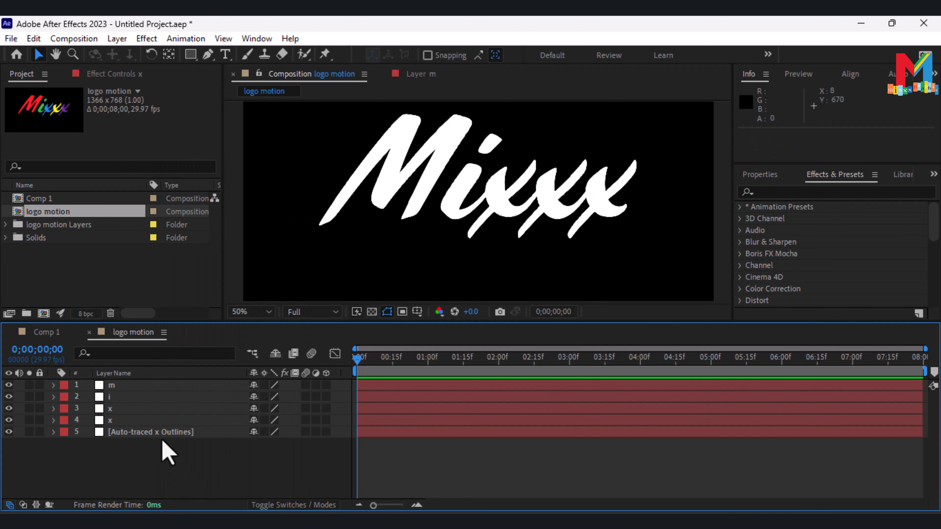
- Rename the last auto-traced x Outlines layer, fifth in the layer stack, as x
left_click(163, 436)
right_click(164, 436)
left_click(204, 472)
type("x")
left_click(195, 470)
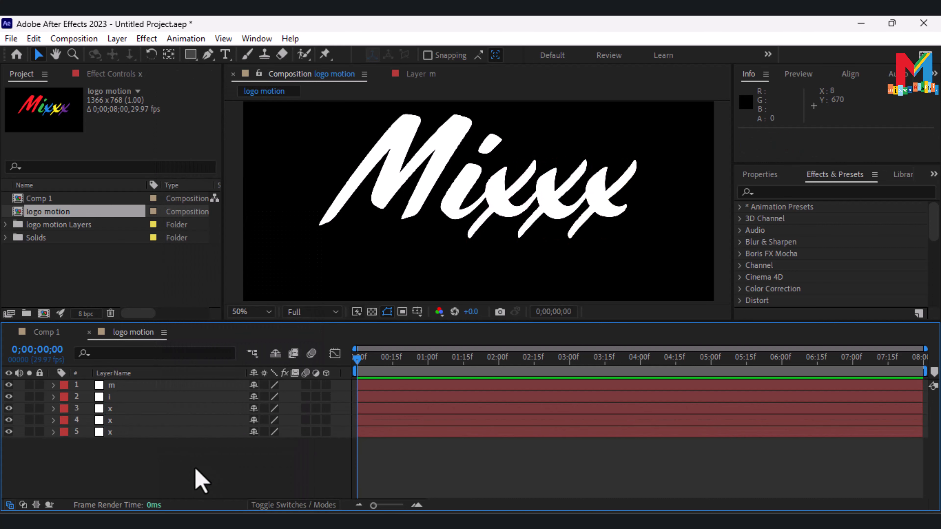
- Search the effects for "sab" and apply the Saber effect to the m layer
left_click_drag(149, 464, 168, 383)
left_click(786, 192)
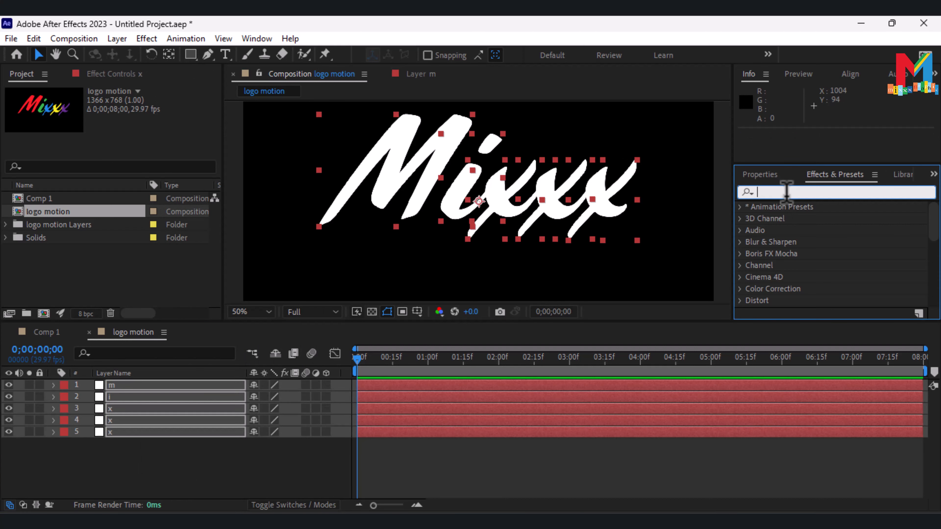
type("sav")
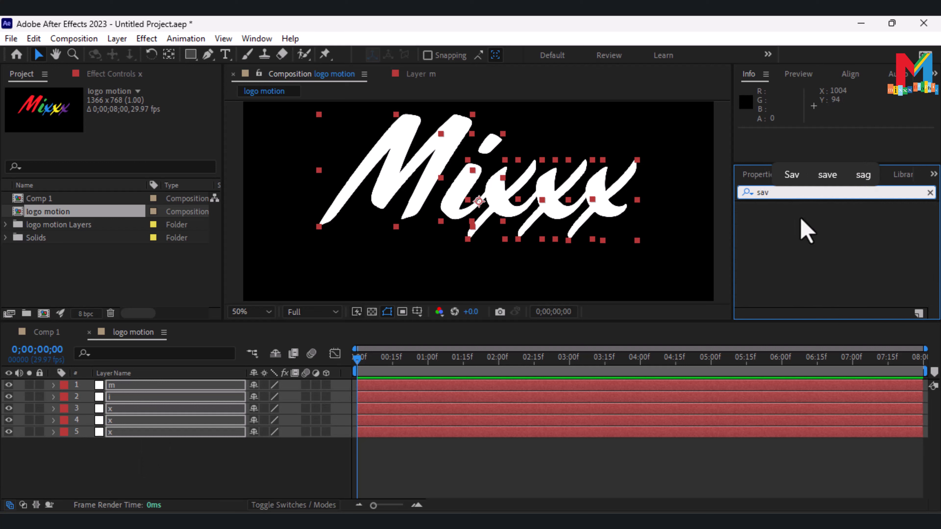
key("BackSpace")
type("b")
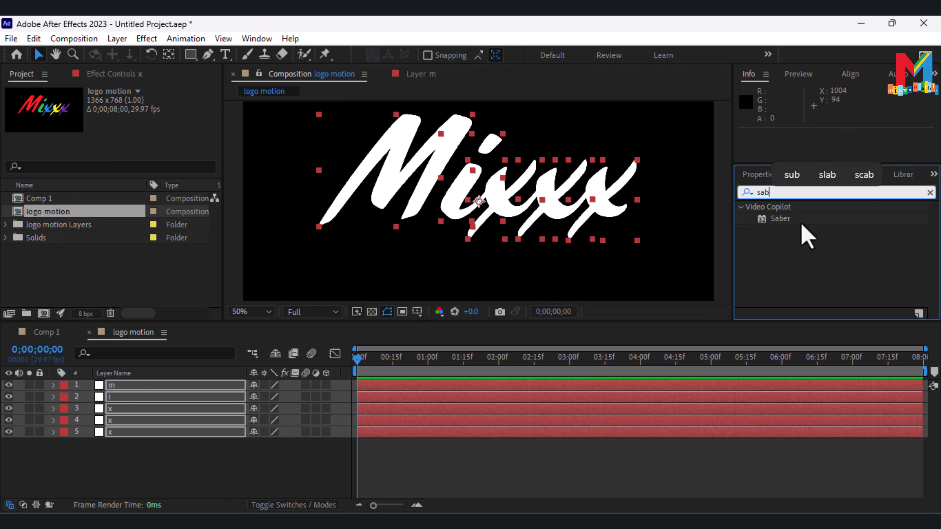
left_click_drag(789, 220, 163, 378)
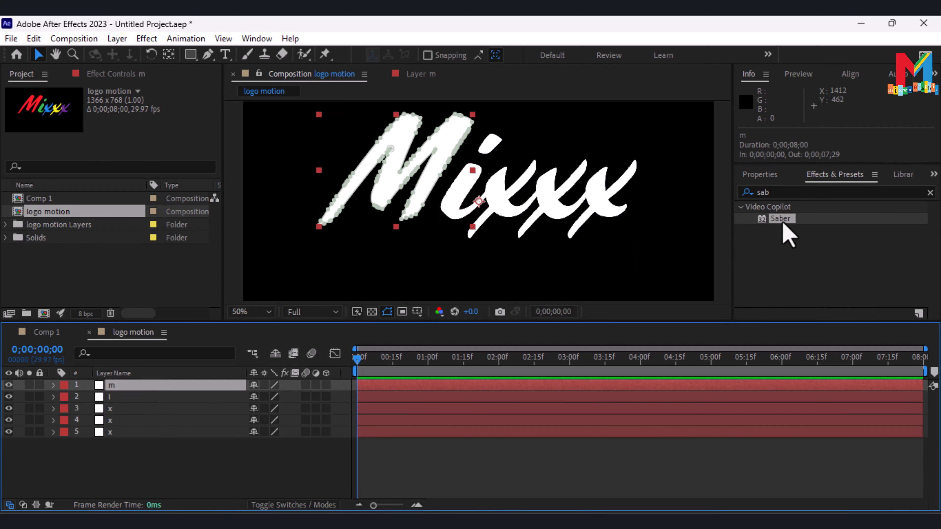
left_click_drag(783, 224, 174, 386)
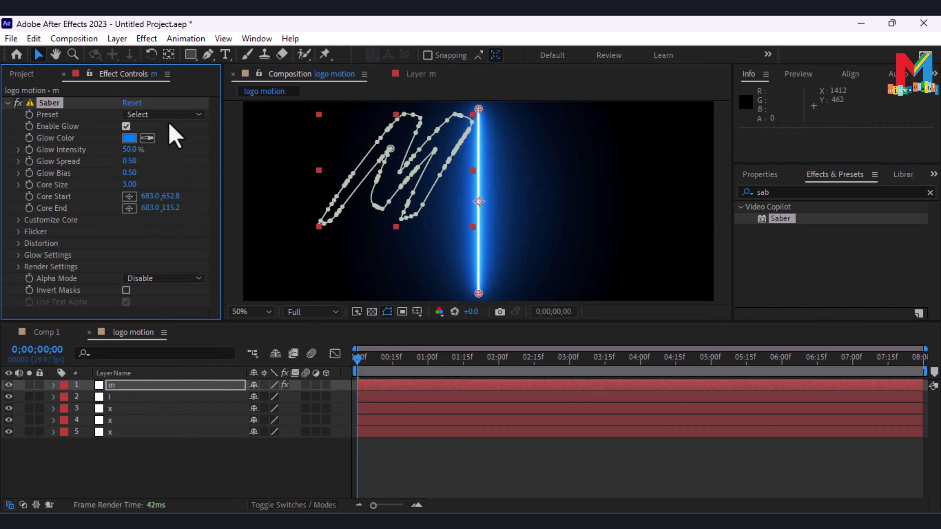
- Set the Core Type of the m layer's Saber effect to Layer Masks
left_click(170, 115)
left_click(143, 117)
left_click(121, 121)
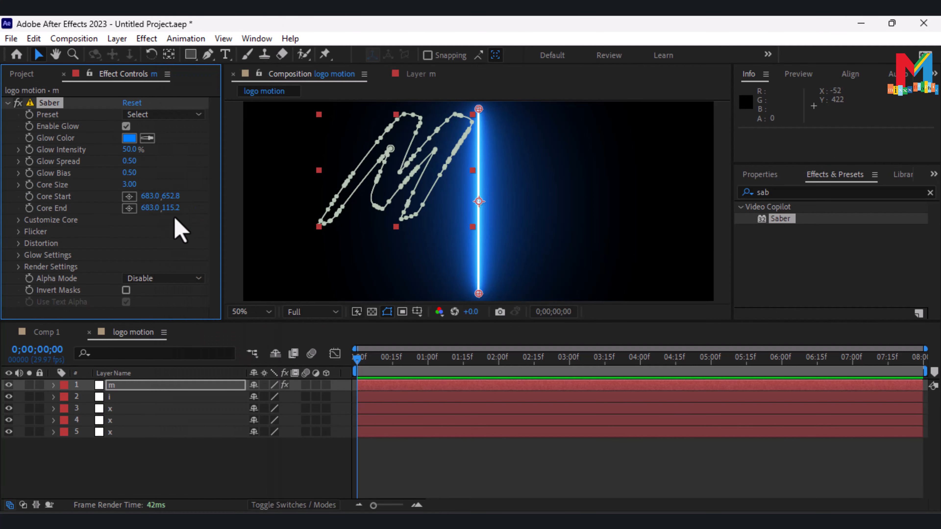
left_click(18, 220)
scroll(63, 230, "down", 2)
left_click(145, 172)
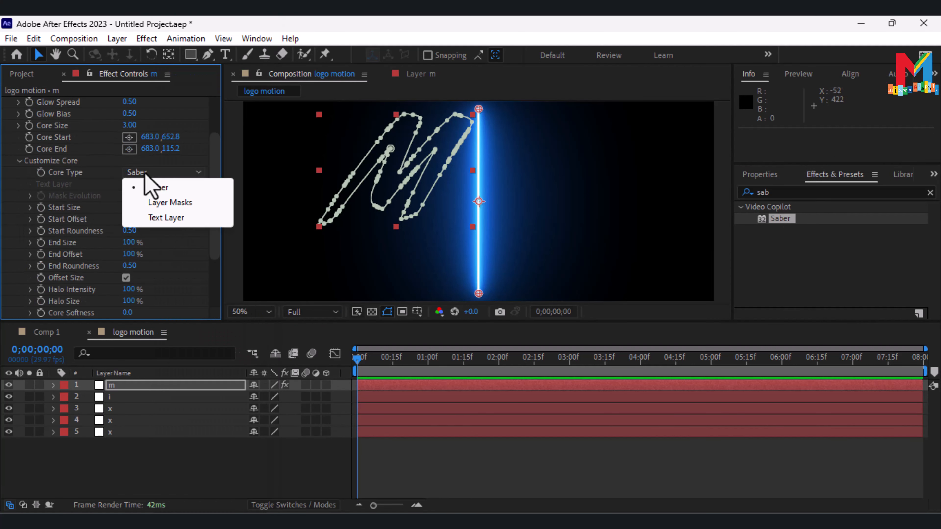
left_click(159, 203)
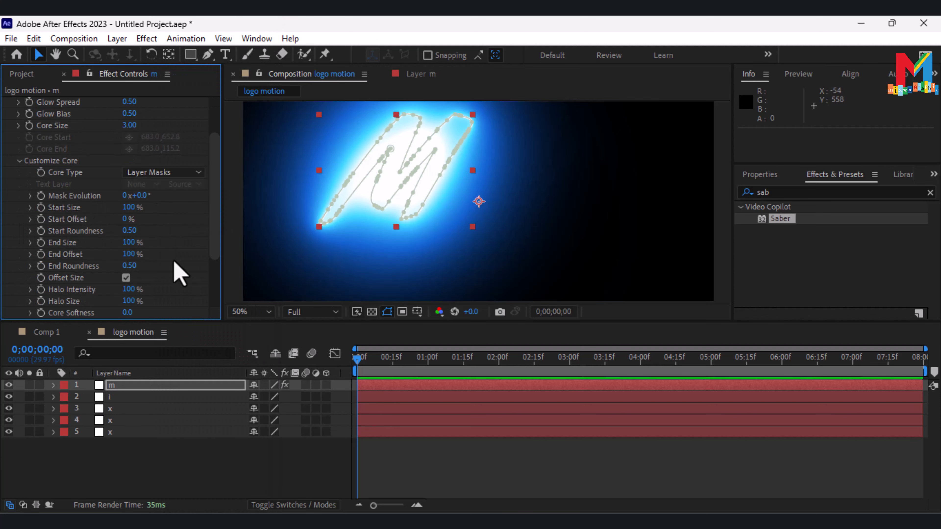
- Set the Composite Settings in Saber's render settings to Transparent
scroll(177, 269, "down", 3)
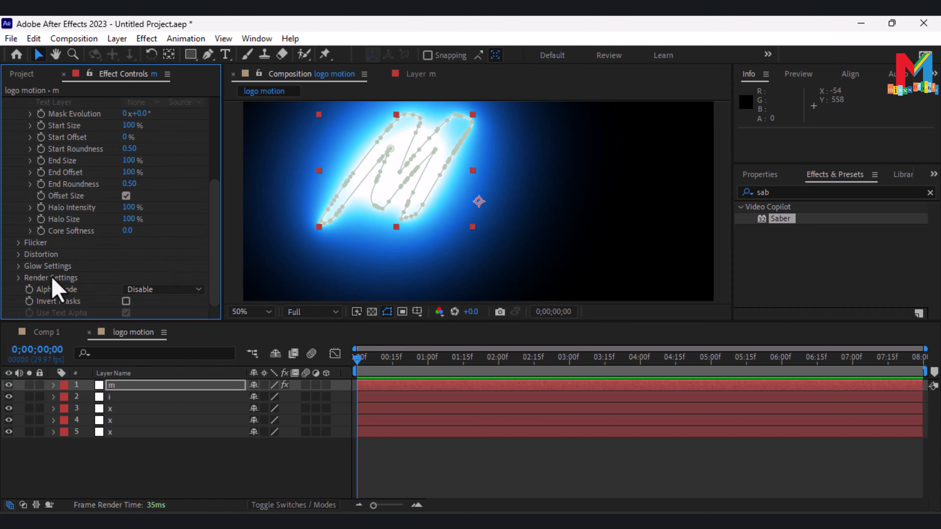
left_click(83, 278)
left_click(163, 277)
left_click(169, 292)
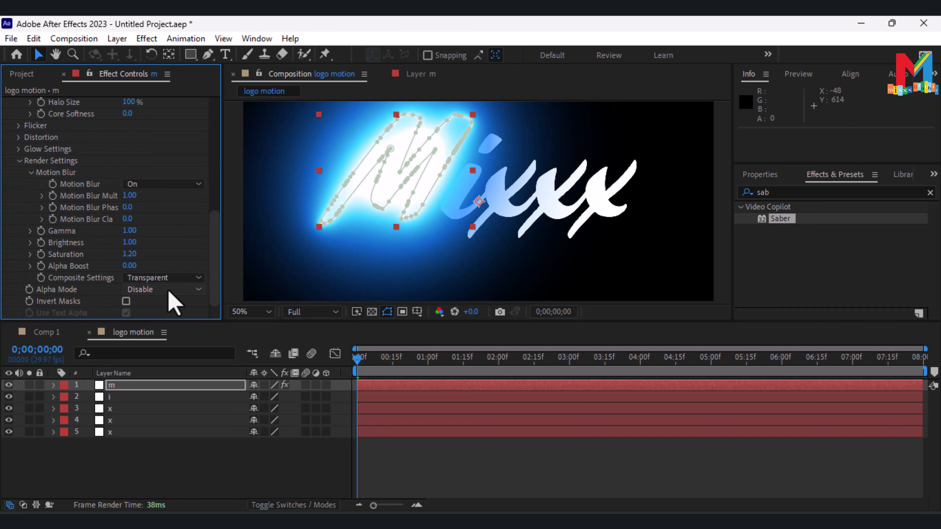
- Choose the Neon preset for the m layer's Saber effect
scroll(164, 159, "up", 6)
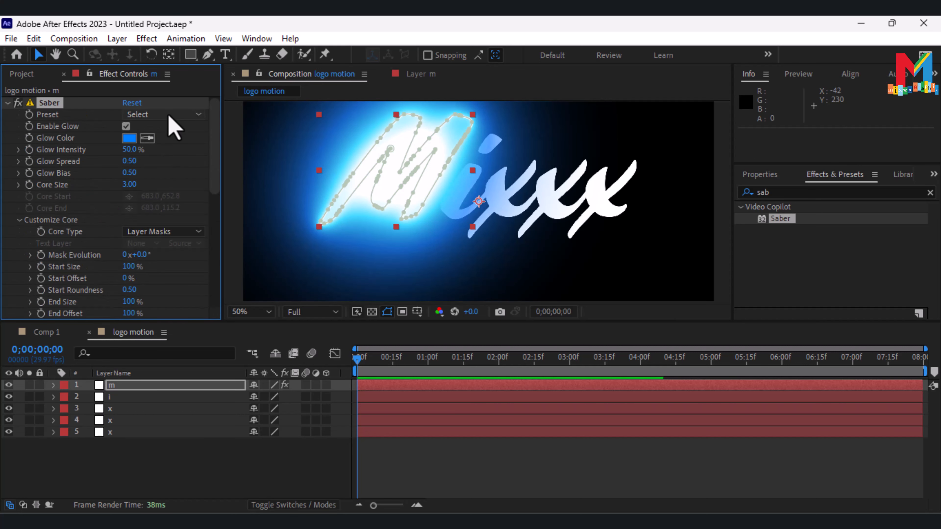
left_click(168, 115)
left_click(198, 477)
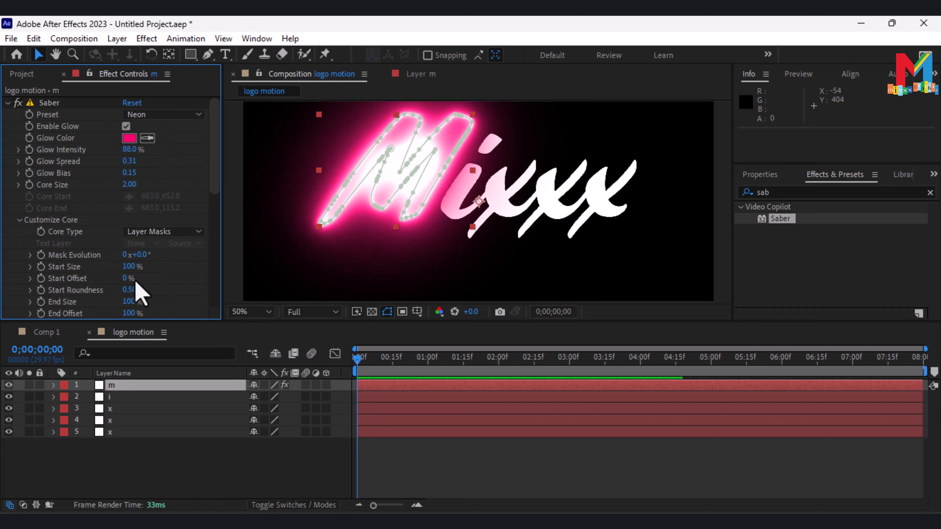
- Set Saber's Start Size to 0% and Start Offset to 100% on the m layer
left_click(133, 267)
key("Return")
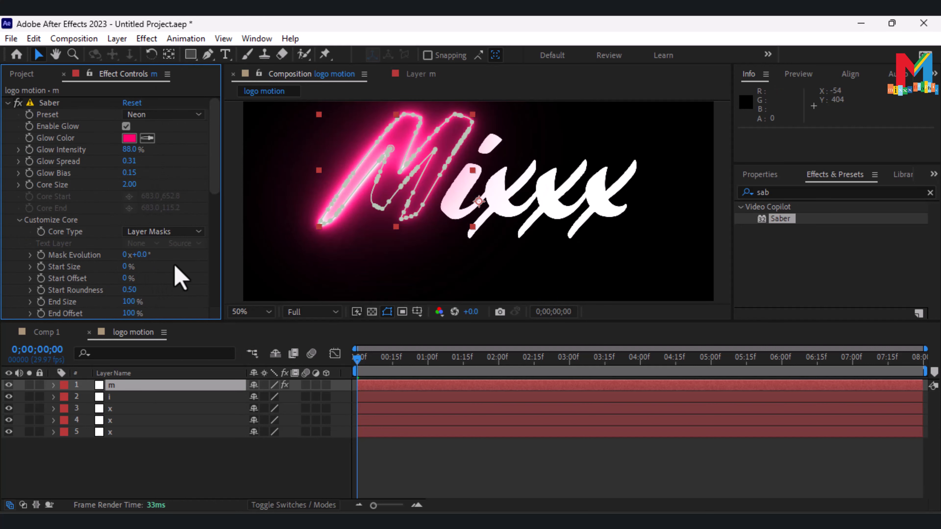
left_click_drag(126, 278, 215, 278)
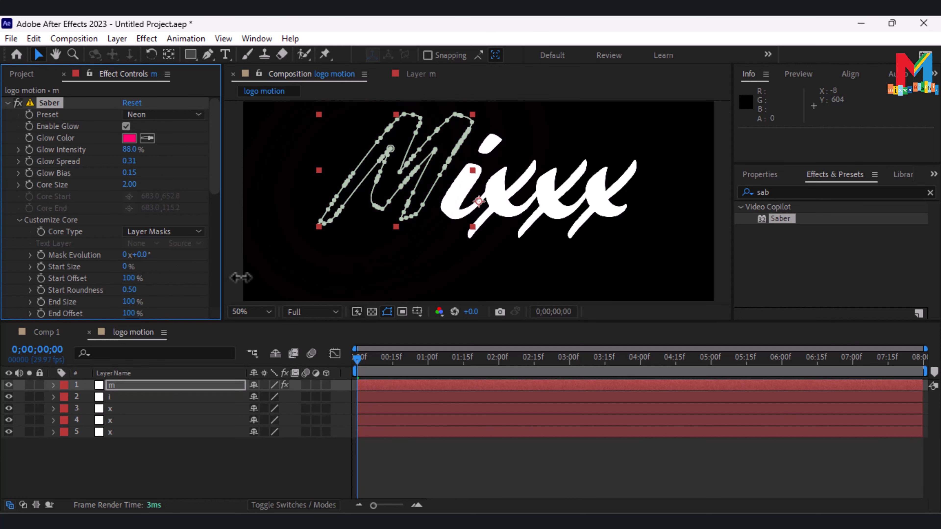
- Keyframe Saber's Mask Evolution, End Size and End Offset at the first frame, and set End Offset to 0% at 0;00;01;08
left_click_drag(118, 321, 118, 347)
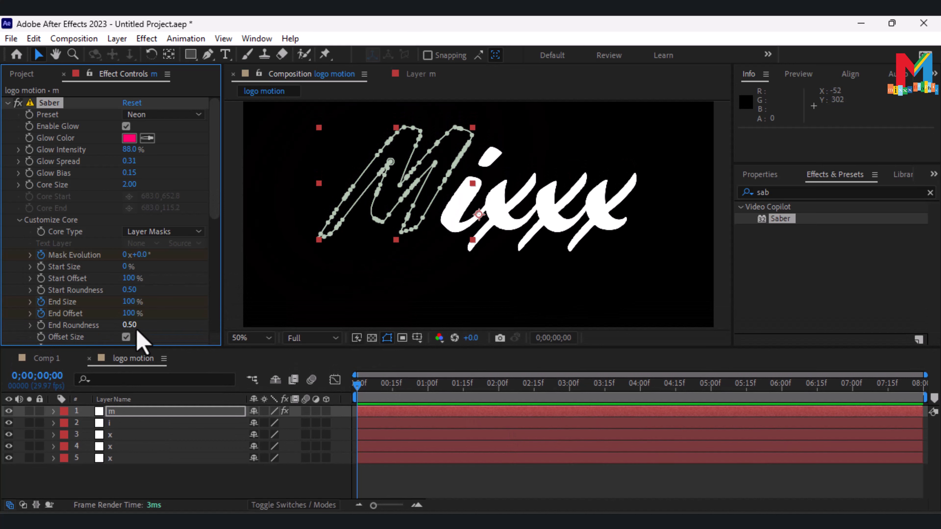
left_click_drag(357, 389, 458, 387)
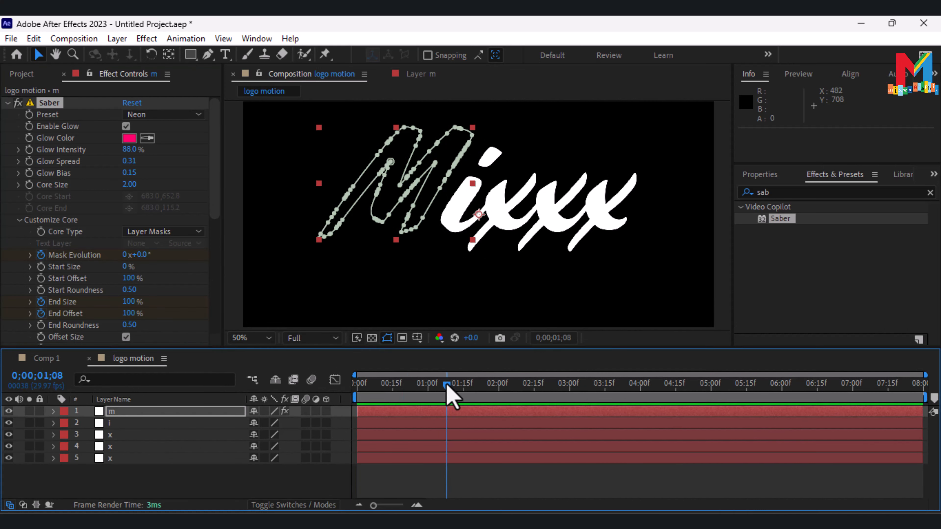
left_click(130, 314)
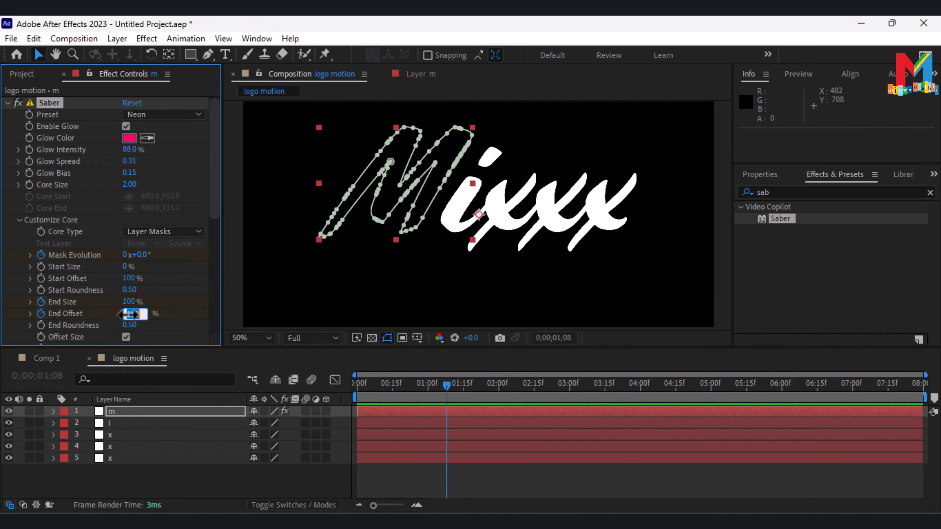
type("0")
key("Return")
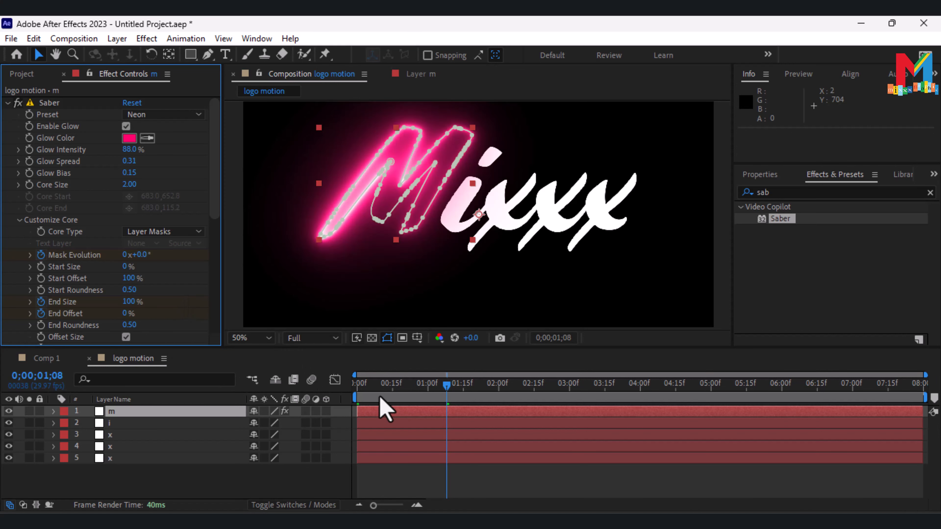
- Reveal the m layer's keyframes and add End Offset and End Size keyframes with their current values at 0;00;03;11
left_click_drag(446, 399, 596, 406)
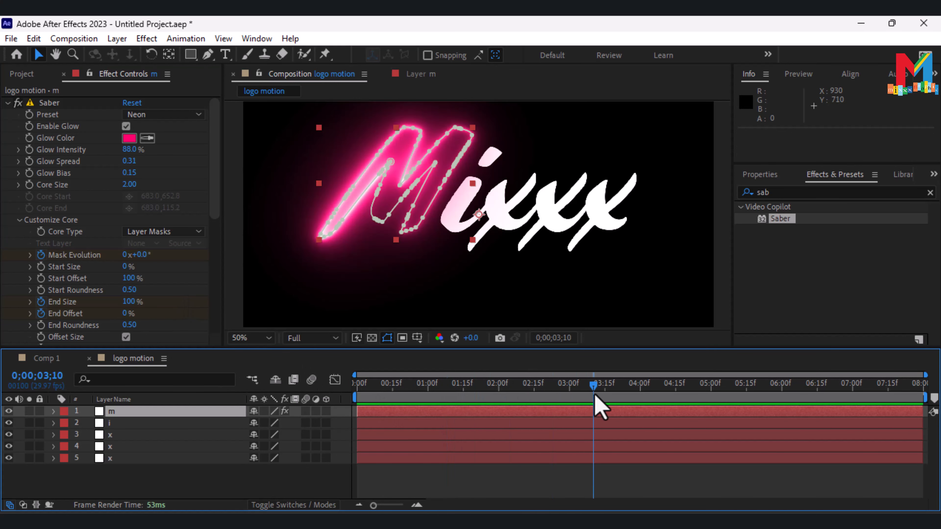
left_click(54, 412)
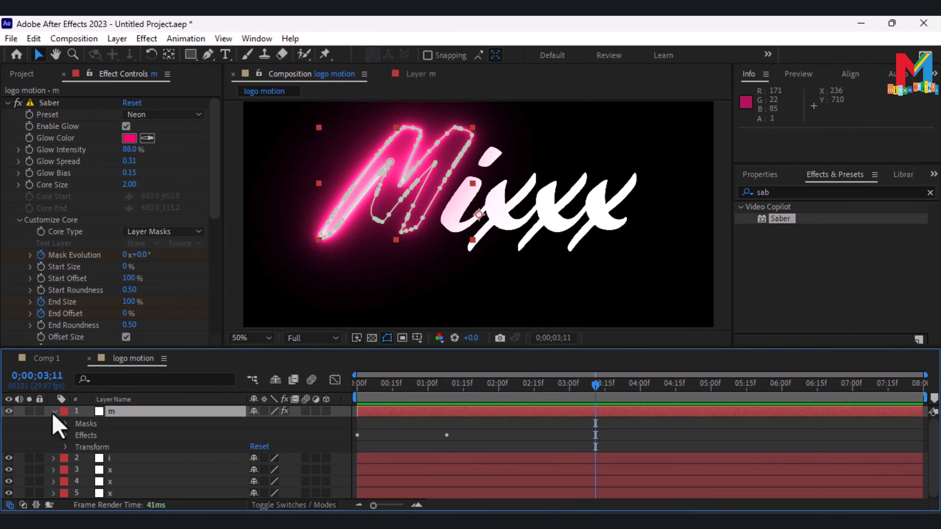
left_click(54, 412)
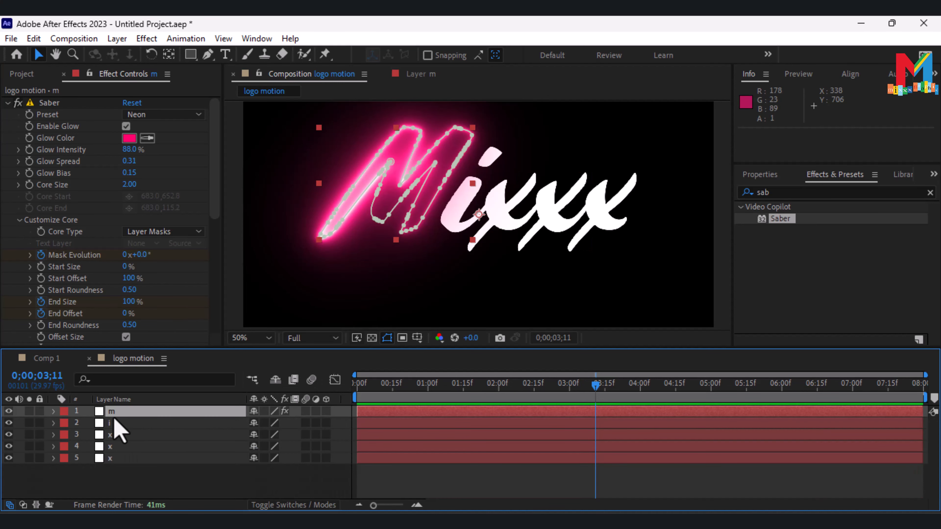
key("u")
left_click(19, 458)
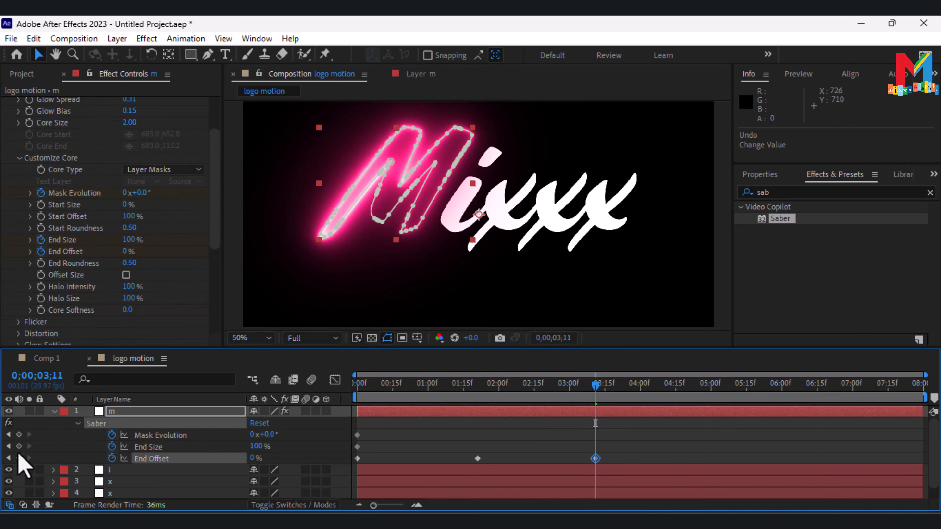
left_click(18, 447)
- At 0;00;05;08, keyframe Saber's End Size at 0%, End Offset at 100% and Mask Evolution at 2 revolutions
left_click_drag(555, 388, 732, 388)
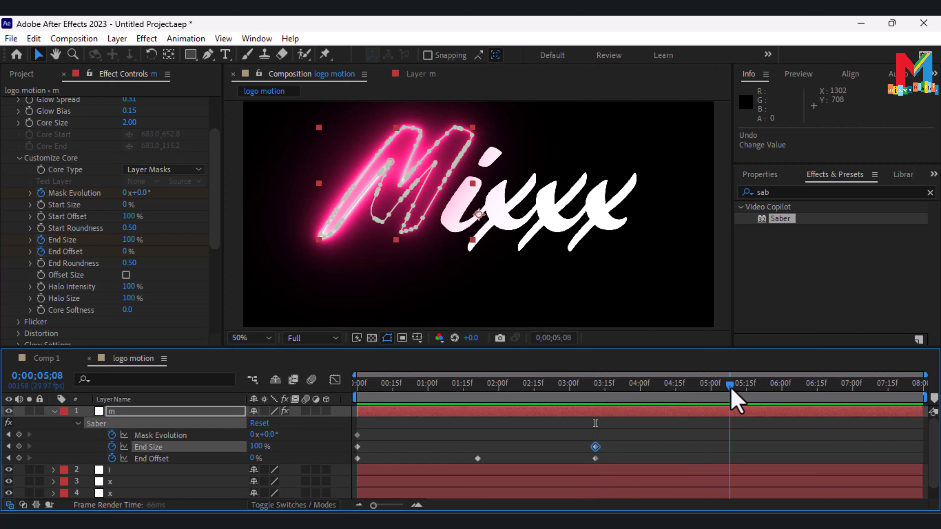
left_click(259, 447)
type("0")
key("Tab")
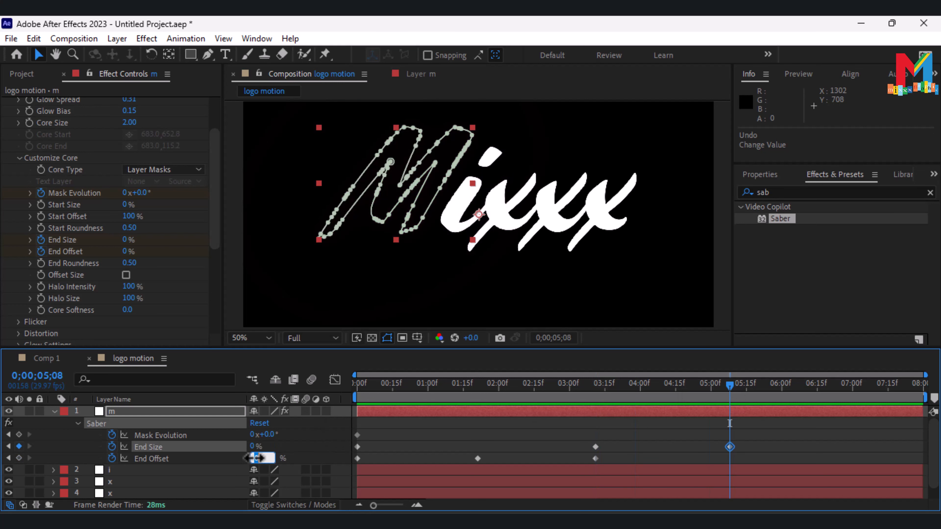
type("100")
key("Return")
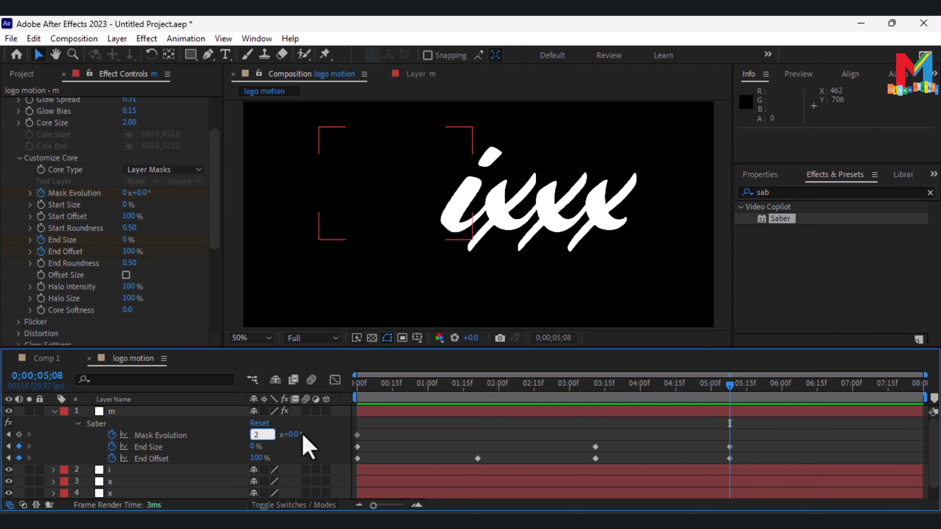
- Move the final Mask Evolution, End Size and End Offset keyframes to just before the 6-second mark and preview the animation from the start
left_click_drag(778, 430, 712, 493)
left_click_drag(730, 459, 772, 460)
key("Home")
key("space")
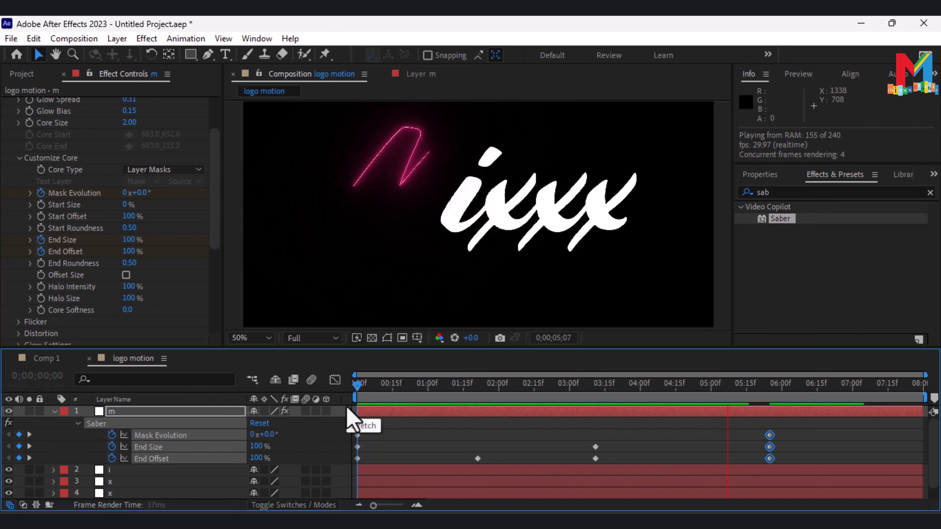
key("space")
- Shift the End Size and End Offset keyframes at 0;00;03;11 and the three final keyframes slightly later, and preview the animation again
left_click_drag(792, 428, 589, 502)
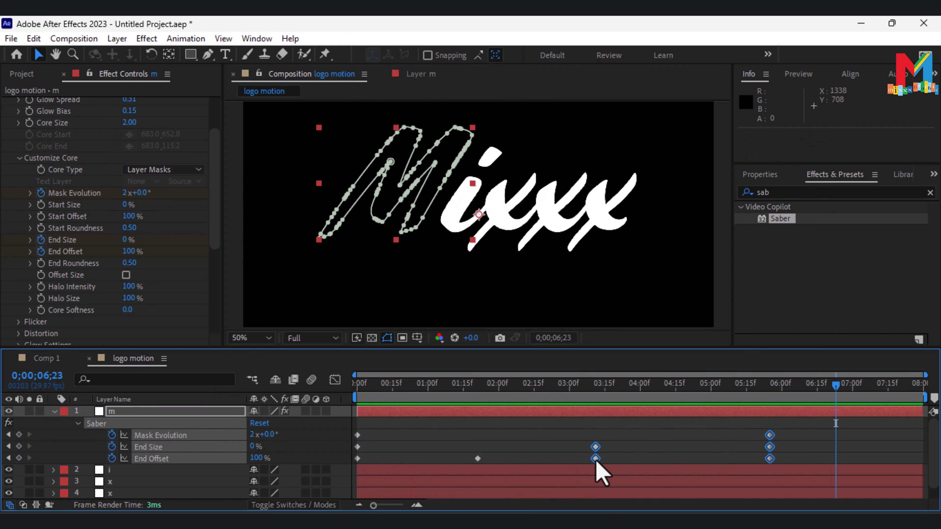
left_click_drag(596, 459, 614, 459)
left_click(478, 459)
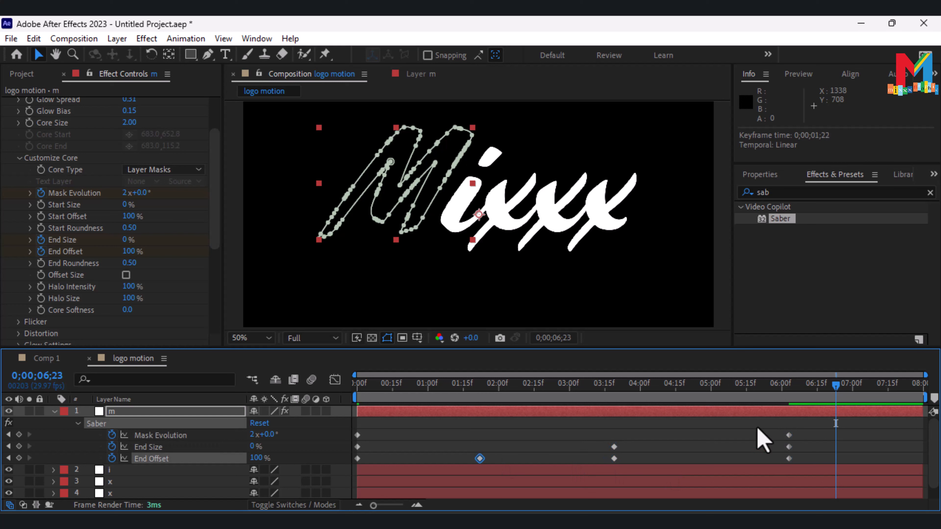
key("Home")
key("space")
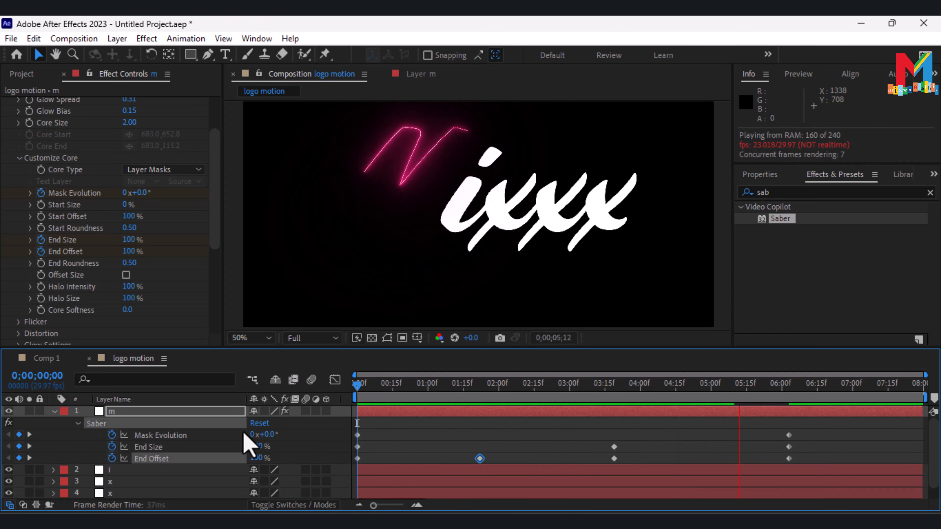
- Collapse the m layer's properties and copy its keyframed Saber effect
key("ctrl+c")
left_click(55, 411)
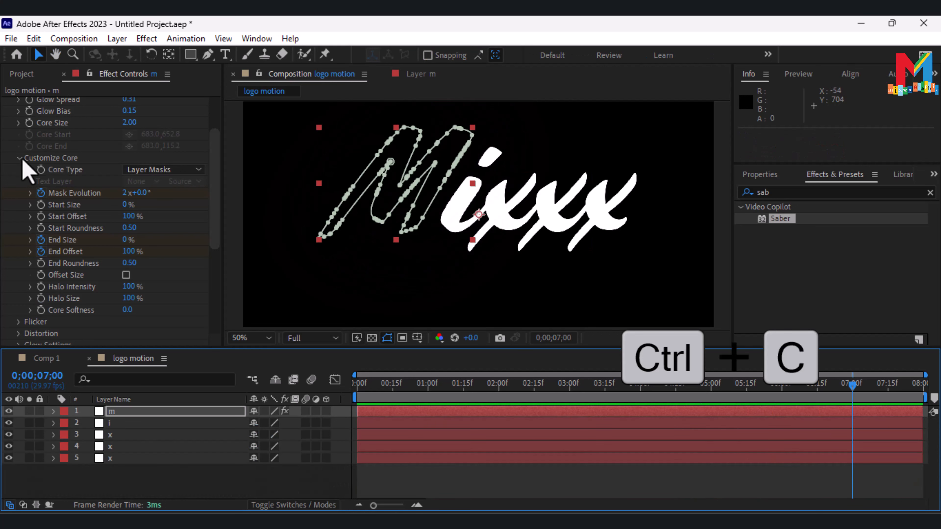
scroll(23, 200, "up", 3)
left_click(6, 104)
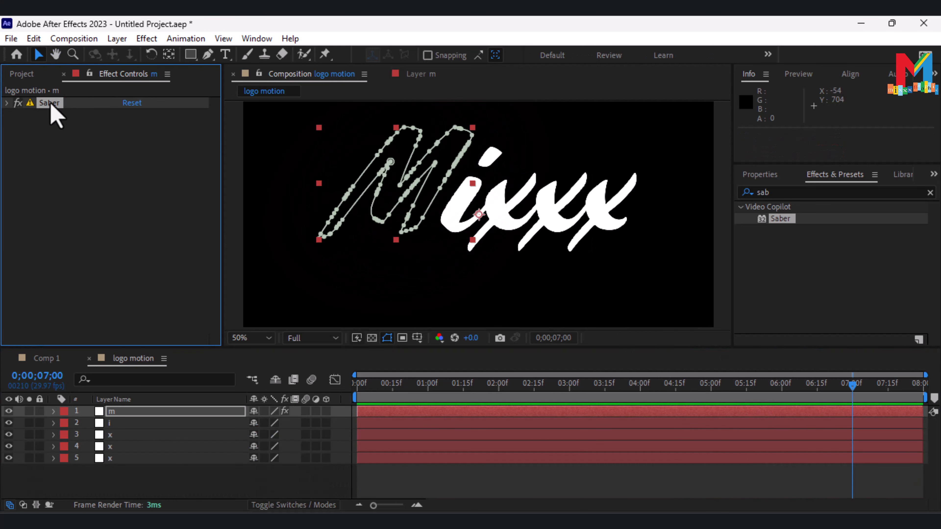
- Paste the copied Saber effect onto the i layer and all three x layers, and preview the animation from the start
left_click(121, 424)
left_click(119, 436, "ctrl")
left_click(117, 448, "ctrl")
left_click(117, 459, "ctrl")
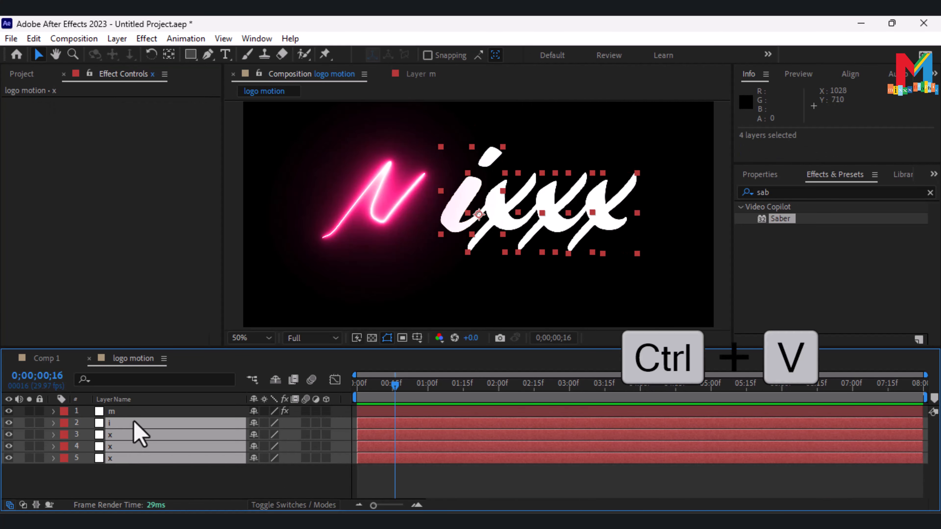
key("ctrl+v")
left_click_drag(396, 386, 358, 385)
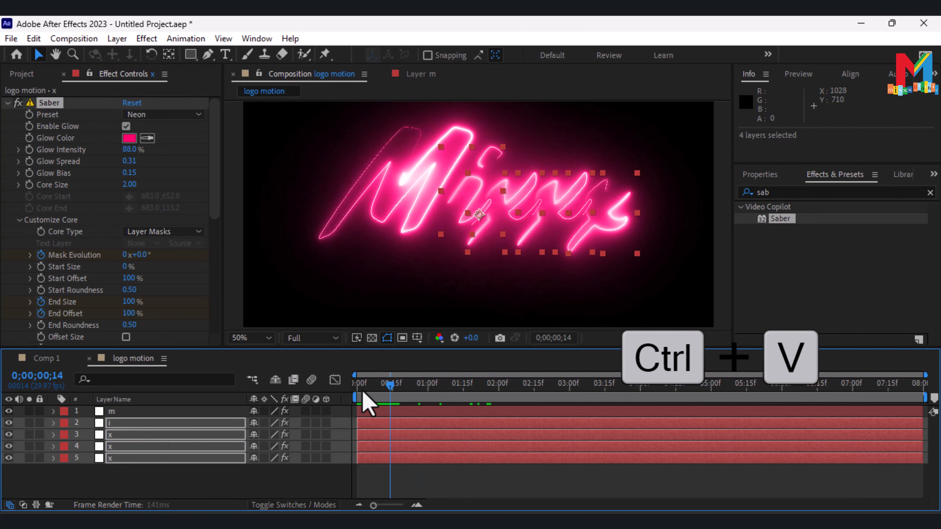
key("space")
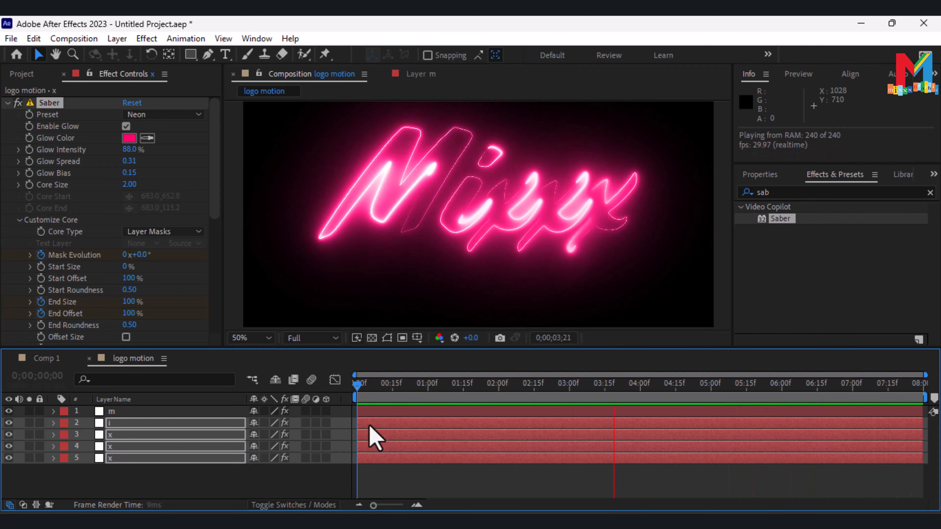
- Set the i layer's Saber glow color to light blue and go to 0;00;04;15
left_click(378, 424)
left_click(130, 139)
left_click(694, 398)
left_click_drag(651, 344, 663, 376)
left_click(787, 320)
left_click_drag(809, 385, 675, 387)
- Set the Saber glow color of the first x, layer 3, to a soft light yellow
left_click(125, 436)
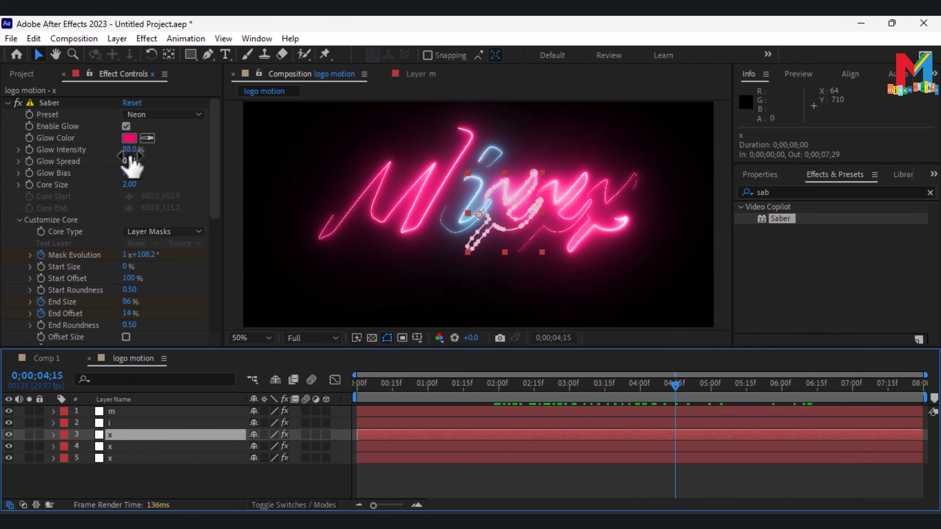
left_click(129, 138)
left_click(694, 459)
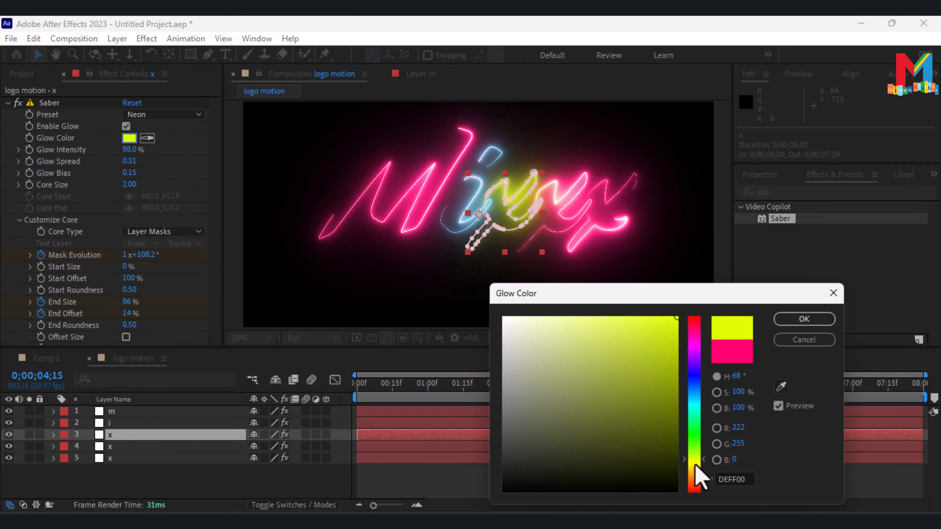
left_click(601, 319)
left_click(788, 320)
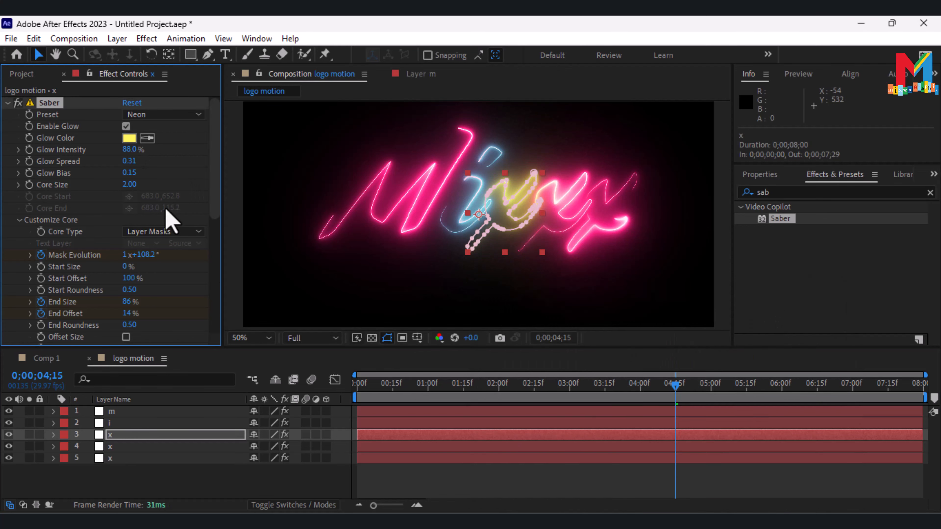
- Set the Saber glow color of the middle x, layer 4, to a dark saturated purple
left_click(119, 447)
left_click(129, 138)
left_click_drag(694, 401, 696, 357)
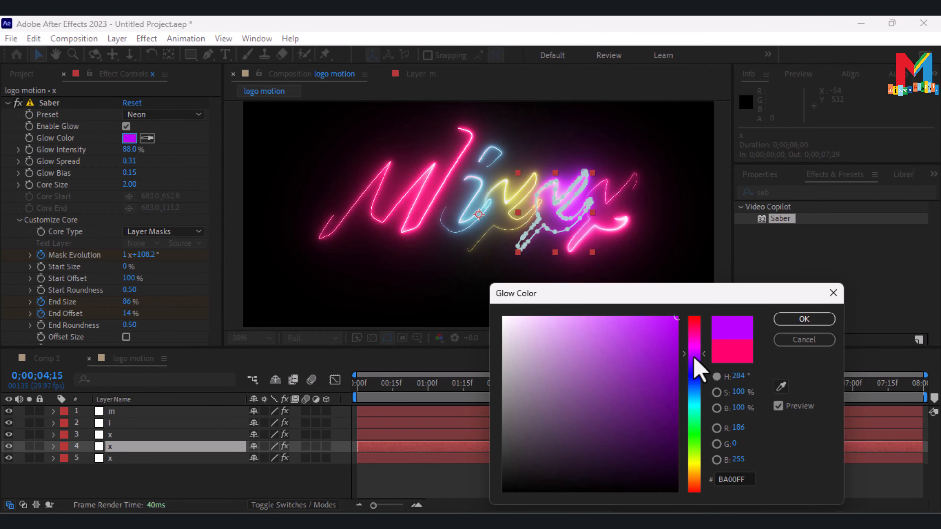
left_click(677, 375)
left_click(787, 323)
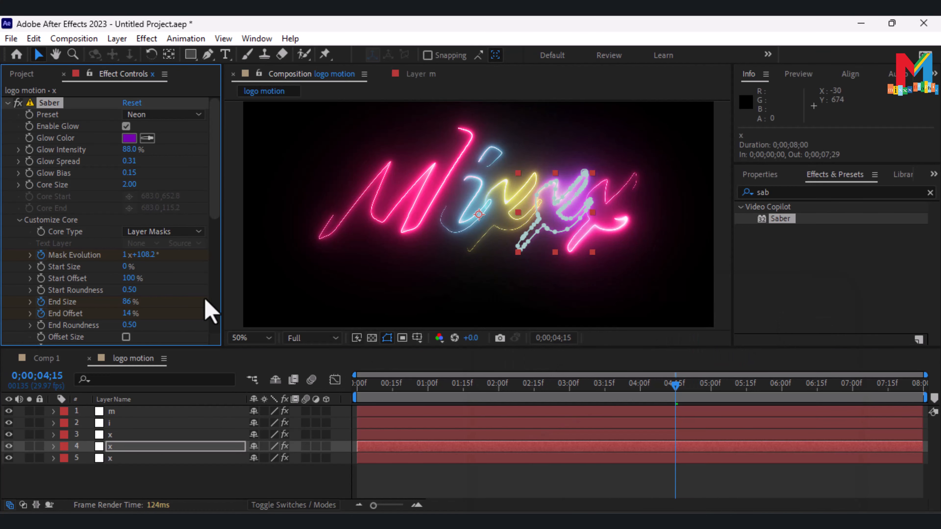
- Set the Saber glow color of the last x, layer 5, to dark green
left_click(122, 458)
left_click(129, 138)
left_click(686, 441)
left_click(676, 423)
- Preview the recolored animation and lower the composition's preview resolution to Third
key("space")
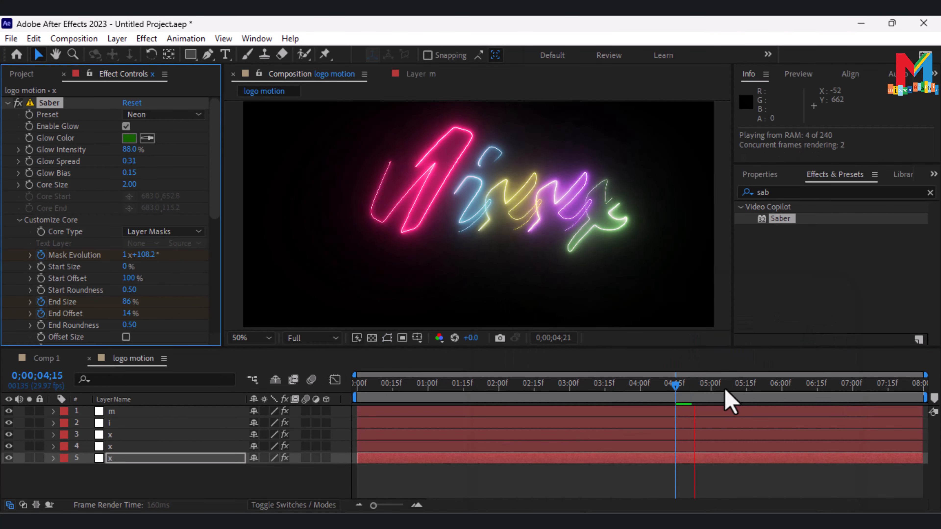
left_click(312, 337)
left_click(306, 401)
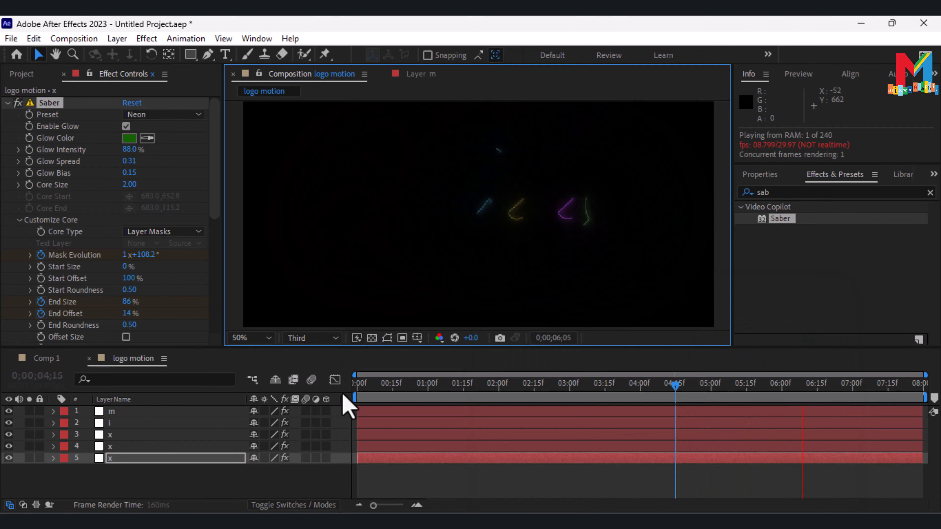